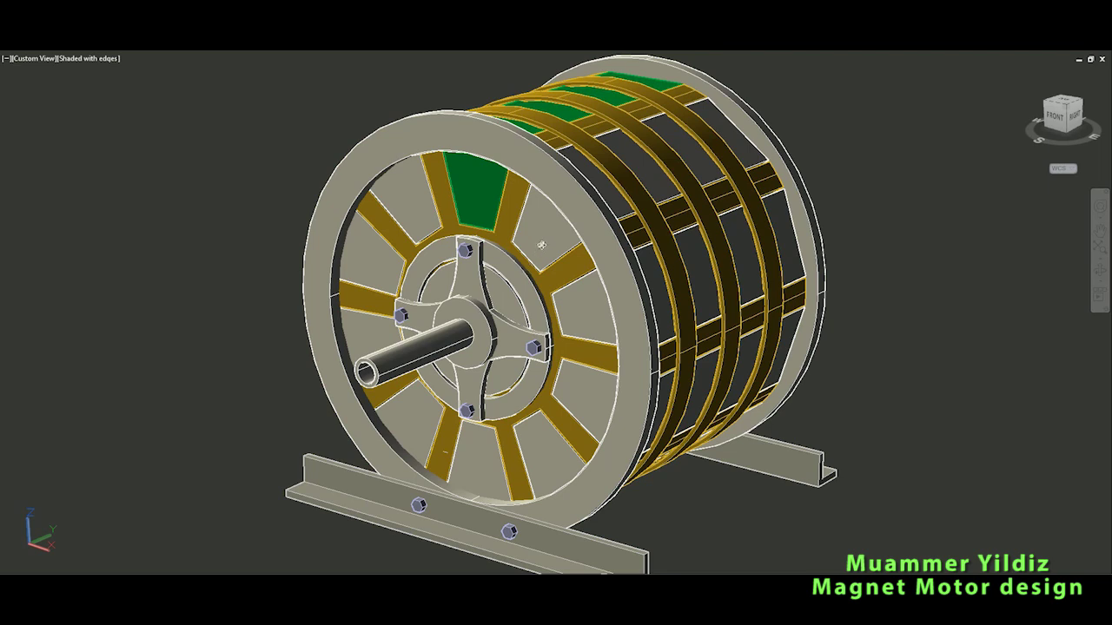
Hide the outer frame rings, shaft and base rails, then orbit the remaining rotor drum
left_click(580, 172)
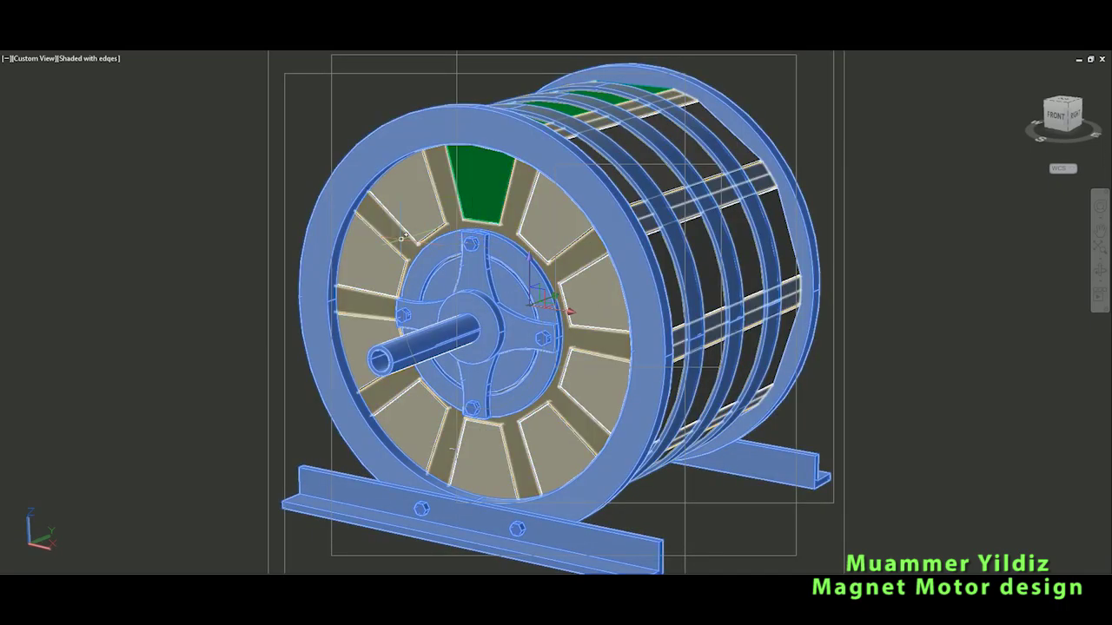
key("Escape")
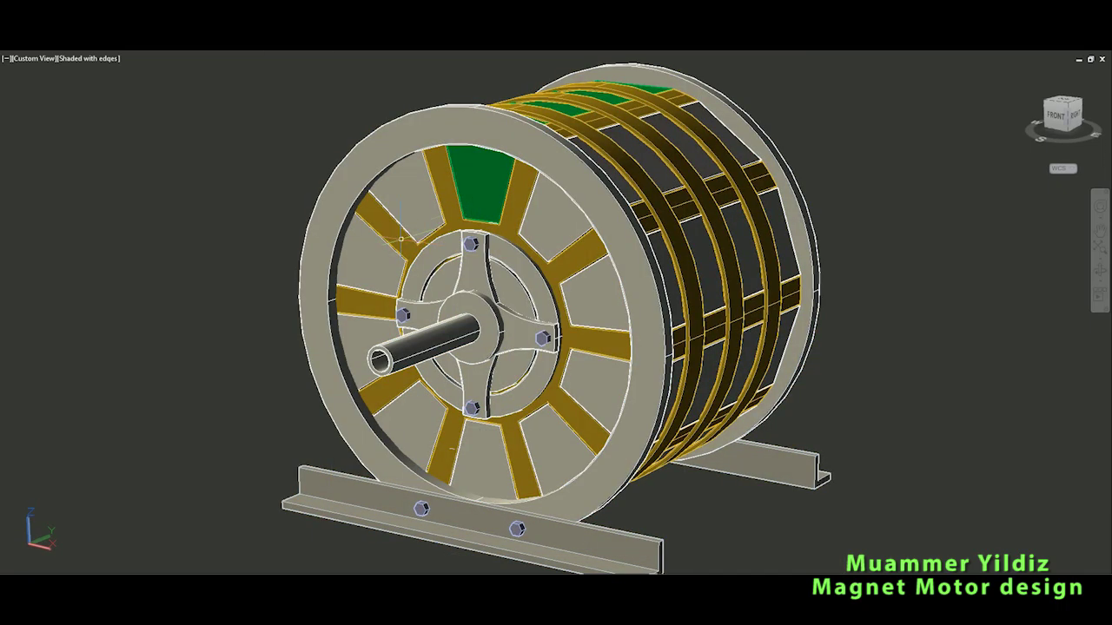
left_click(456, 113)
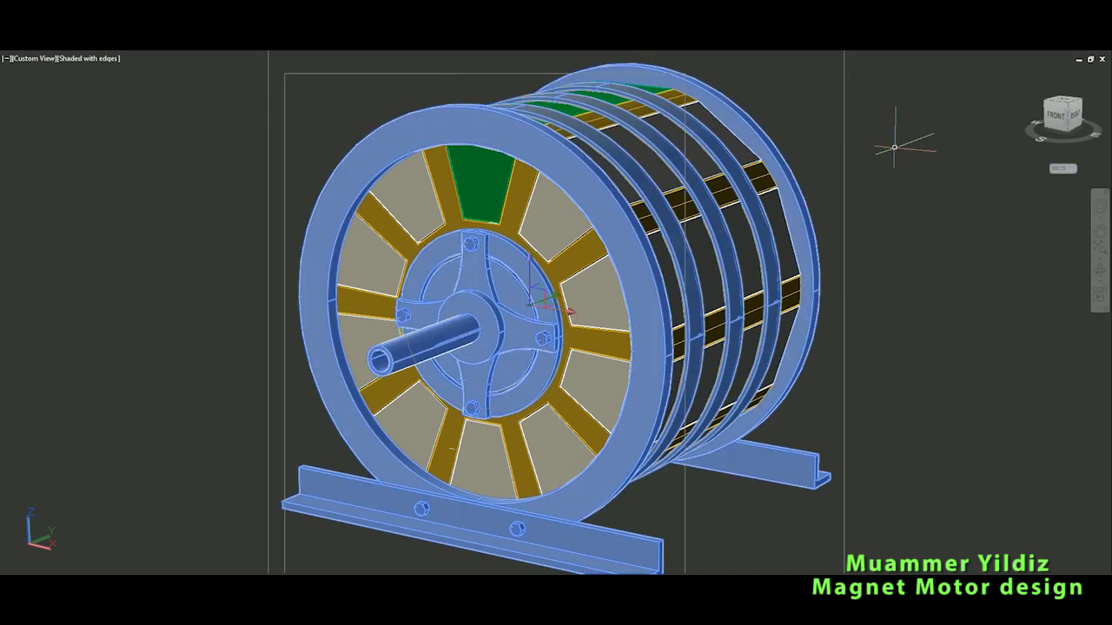
right_click(924, 152)
mouse_move(954, 206)
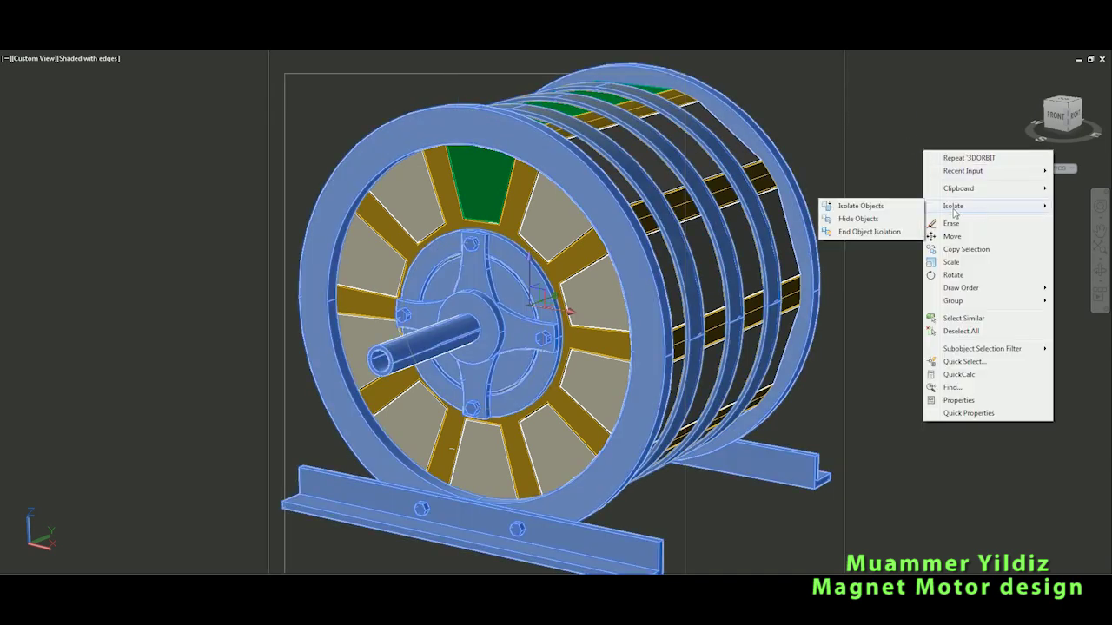
left_click(884, 222)
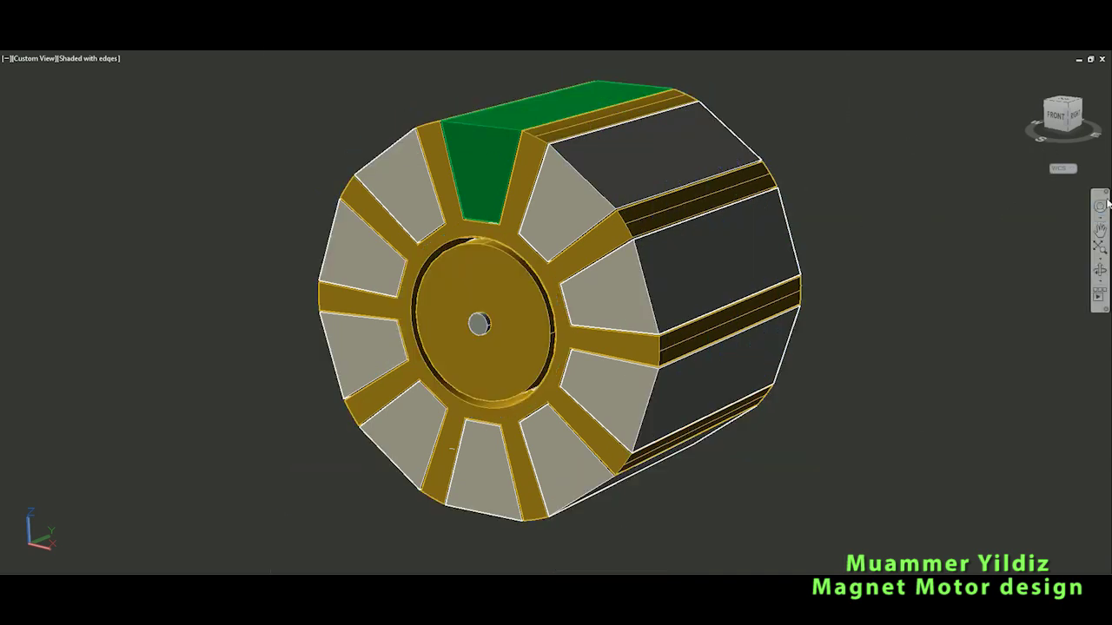
mouse_move(583, 261)
middle_mouse_down("shift")
mouse_move(583, 241)
mouse_move(566, 271)
mouse_move(557, 265)
middle_mouse_up("shift")
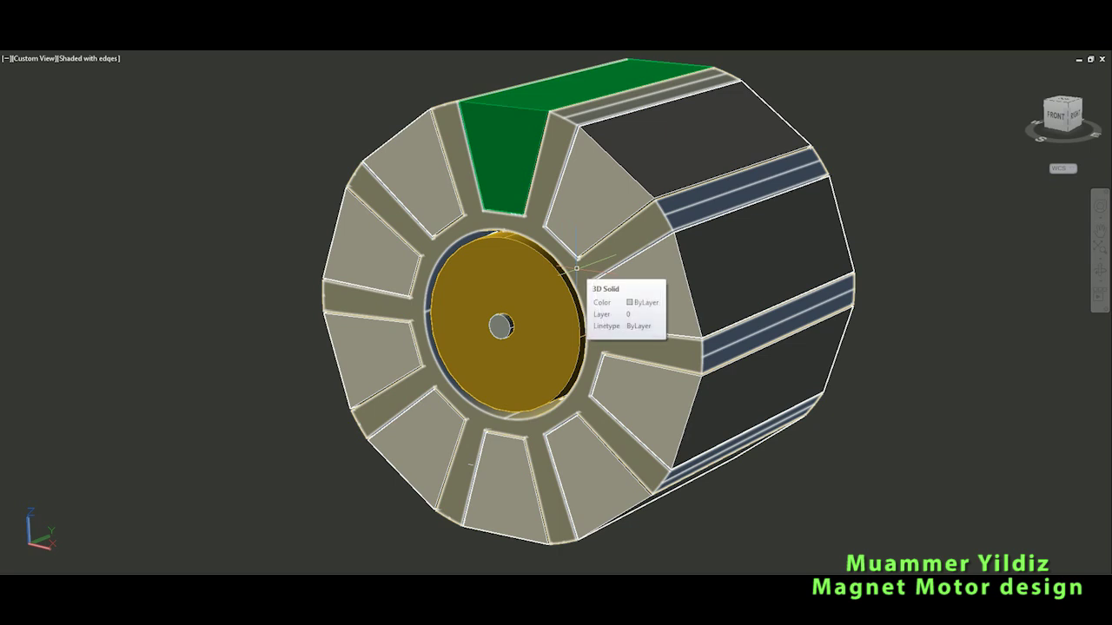
left_click(576, 268)
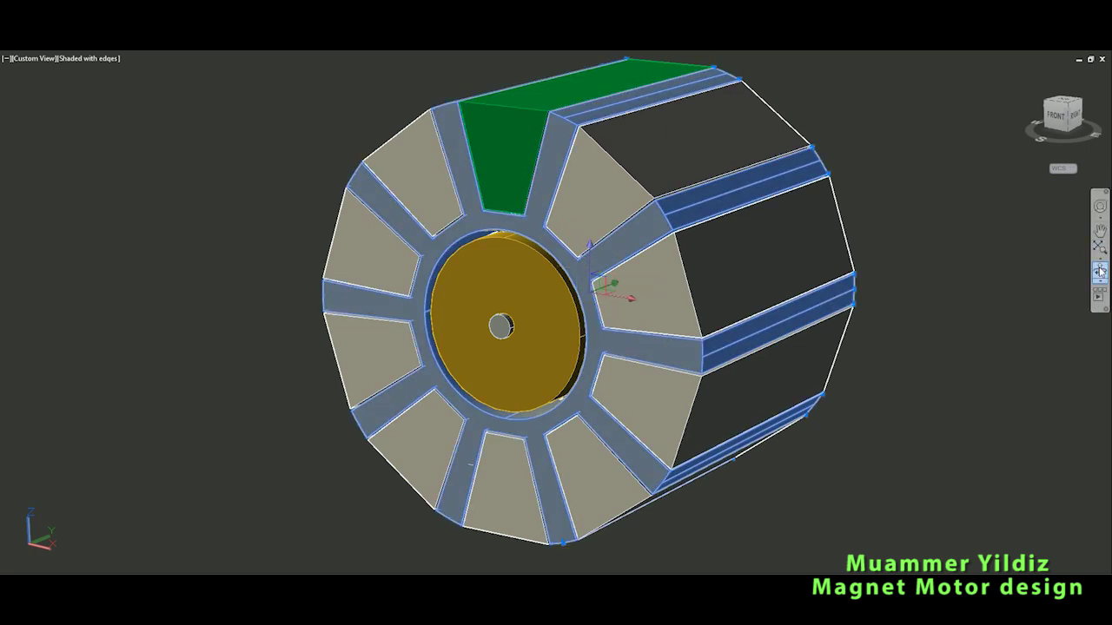
key("Delete")
middle_click_drag(548, 296, 661, 289, "shift")
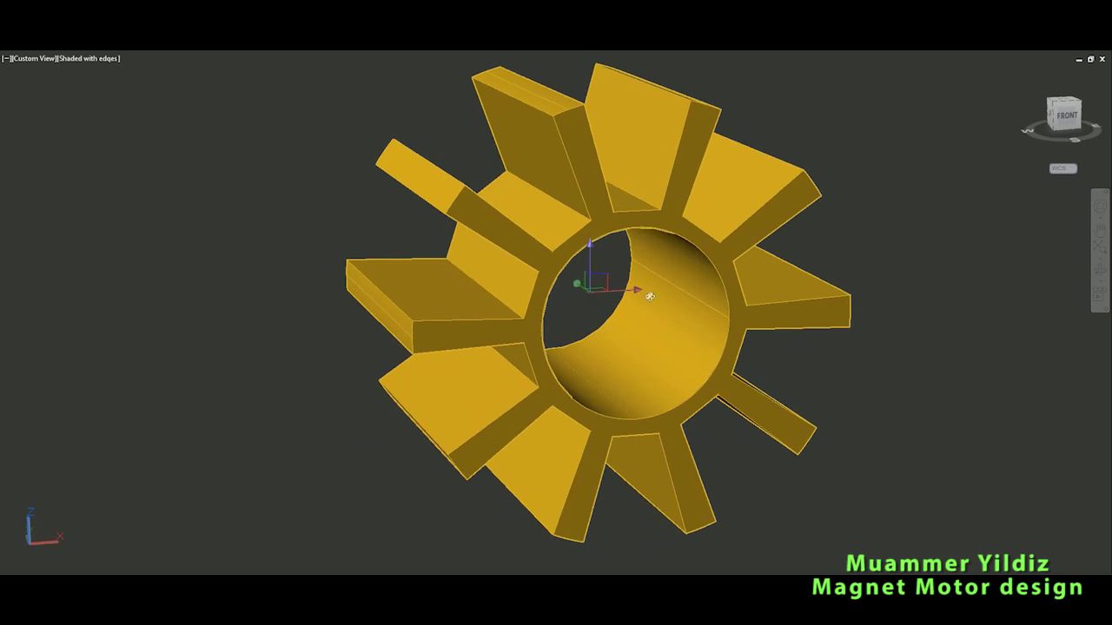
middle_click_drag(646, 297, 562, 296, "shift")
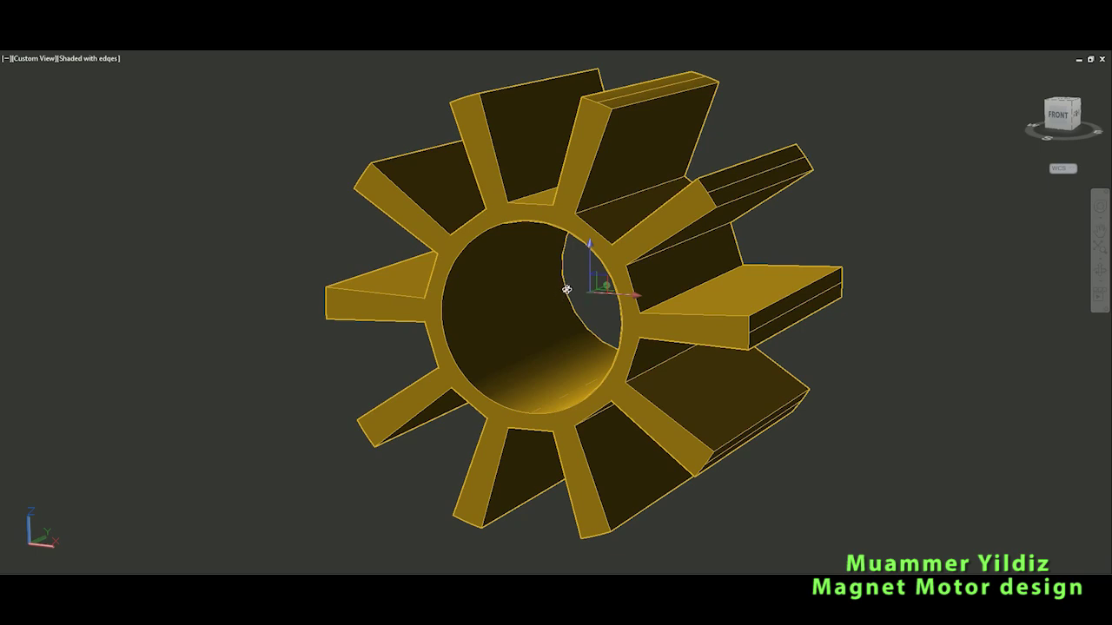
middle_click_drag(566, 290, 558, 298, "shift")
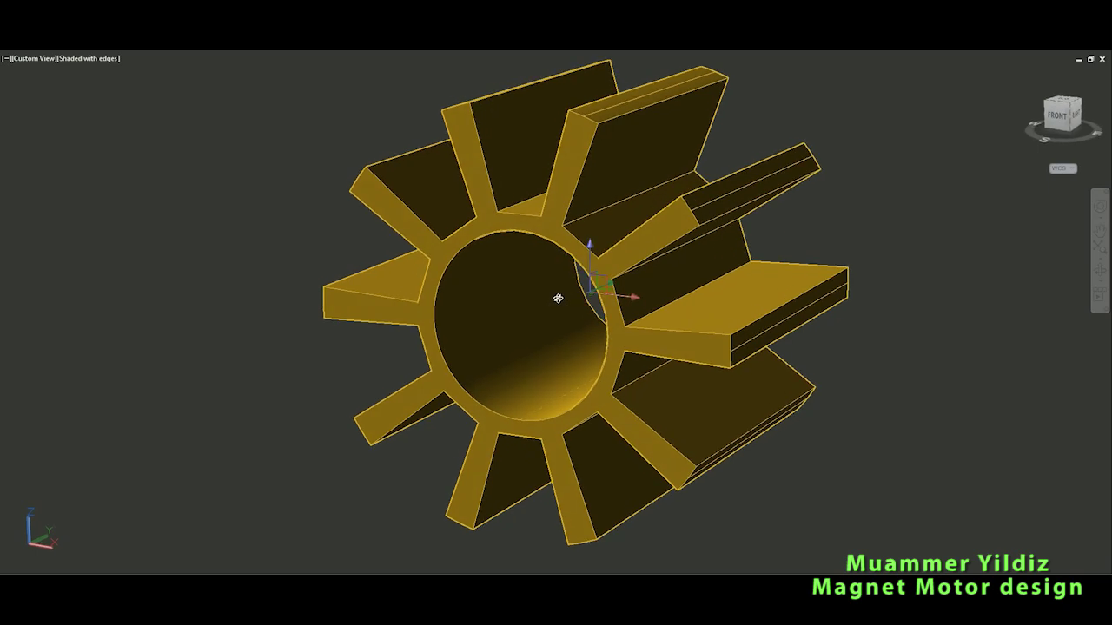
middle_click_drag(557, 298, 557, 300, "shift")
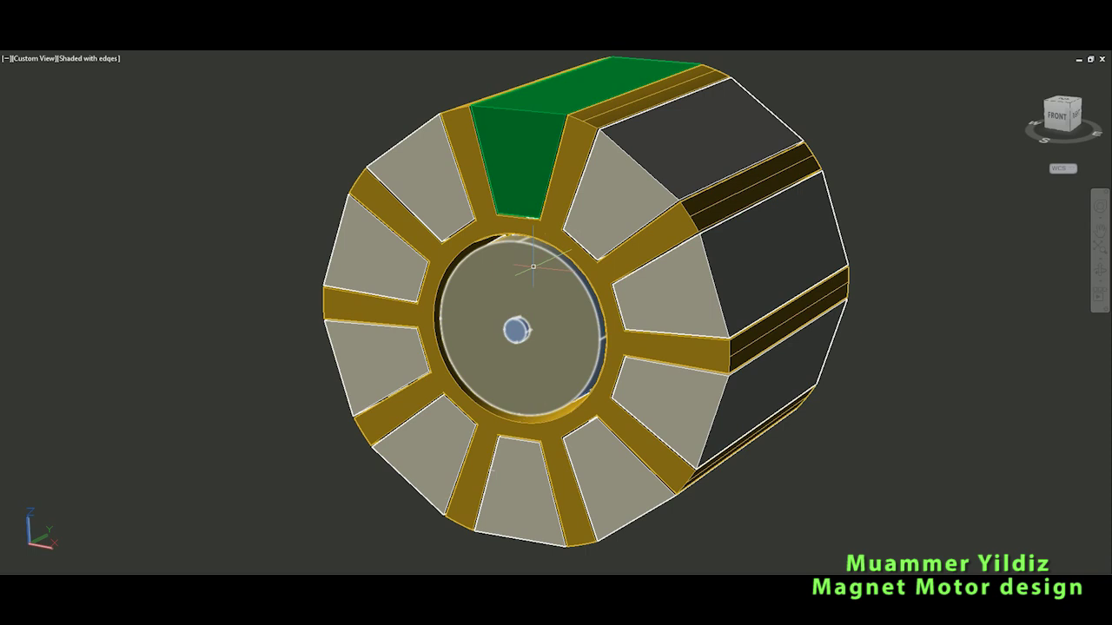
Isolate the perforated inner rotor cylinder and zoom in on it
left_click(539, 272)
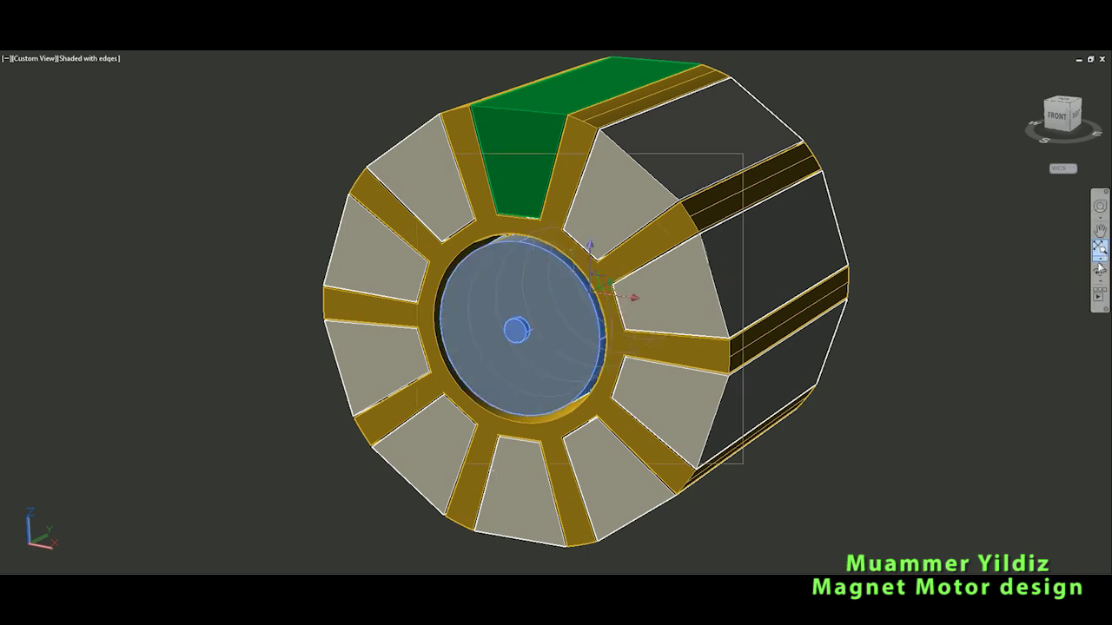
key("alt+q")
middle_click_drag(547, 265, 560, 259, "shift")
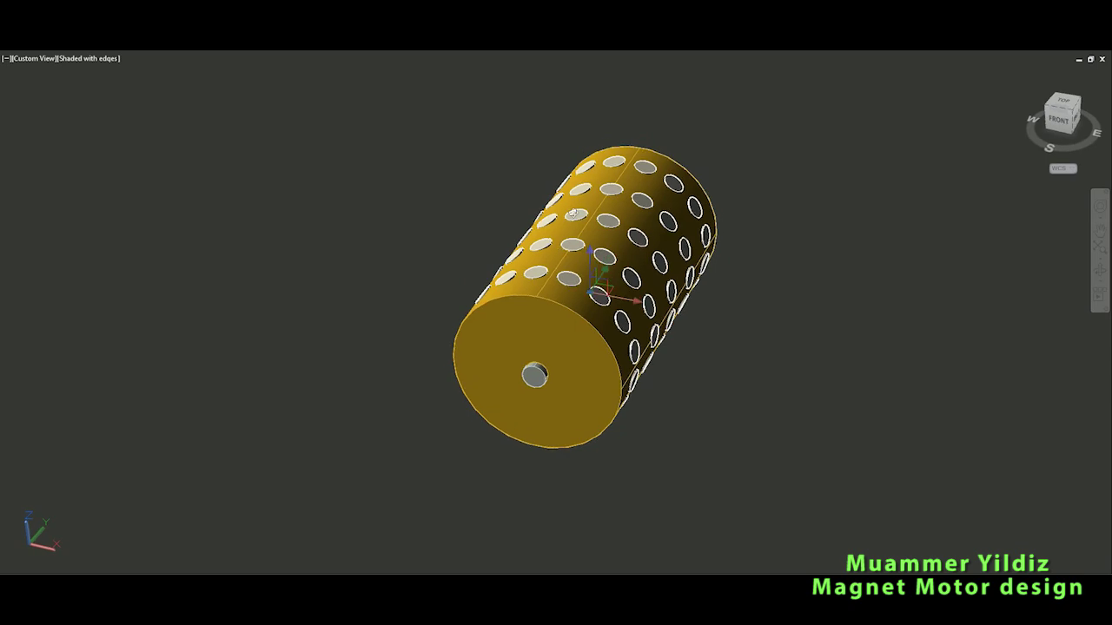
scroll(561, 259, "up", 2)
scroll(599, 200, "up", 2)
scroll(635, 142, "up", 1)
Orbit the isolated cylinder from end-on to side and front-right angles
mouse_move(636, 141)
middle_mouse_down("shift")
mouse_move(619, 163)
mouse_move(612, 152)
mouse_move(633, 137)
middle_mouse_up("shift")
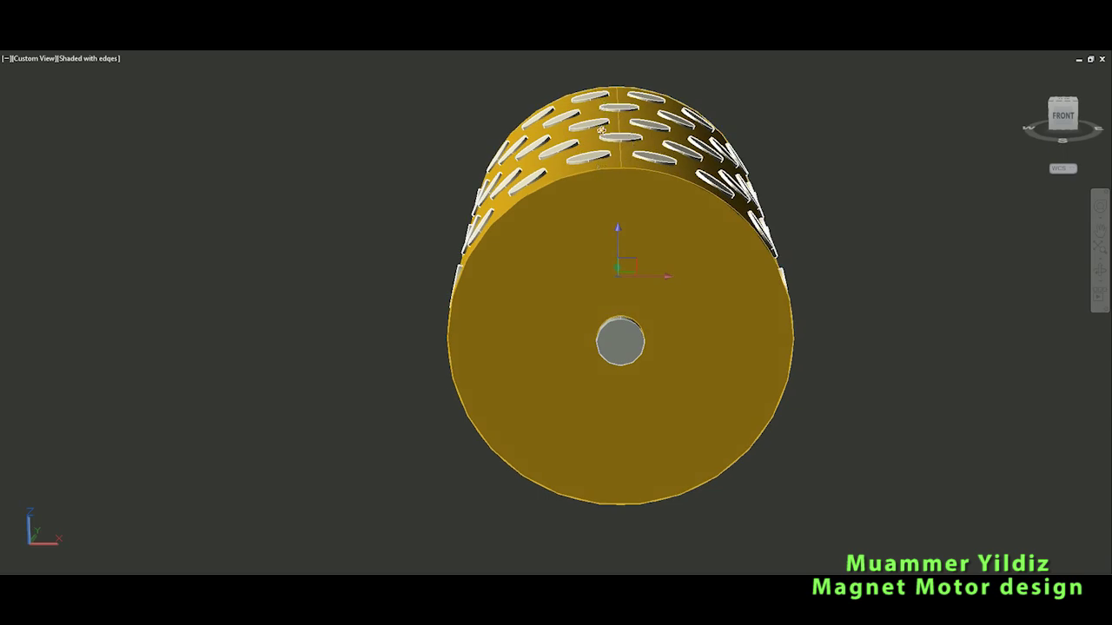
mouse_move(662, 113)
middle_mouse_down("shift")
mouse_move(651, 258)
mouse_move(689, 219)
mouse_move(615, 339)
mouse_move(484, 354)
middle_mouse_up("shift")
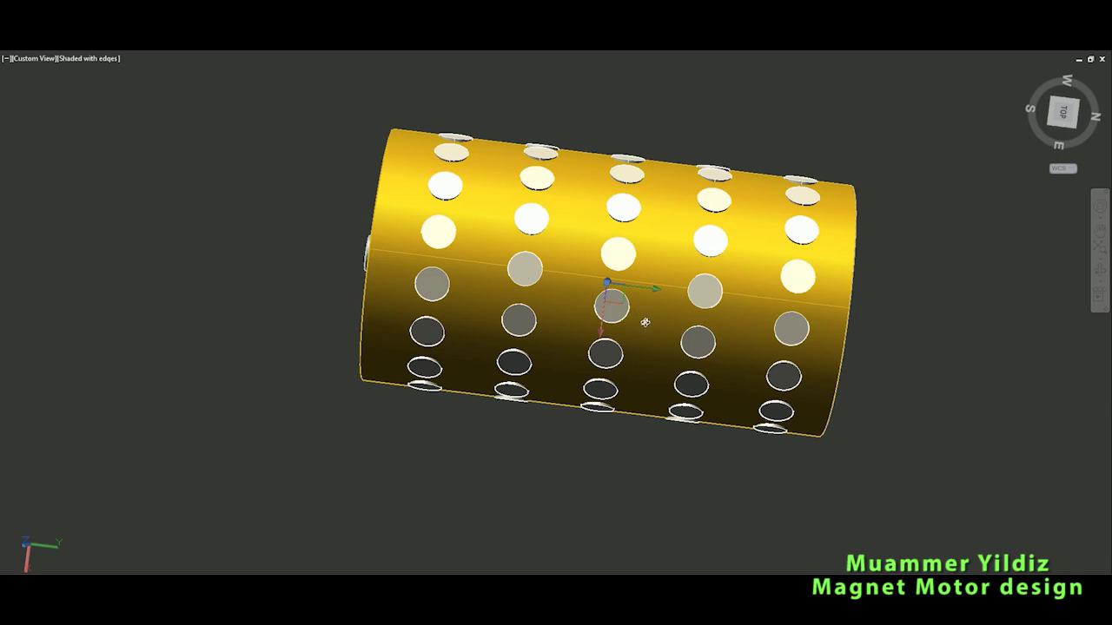
middle_click_drag(642, 328, 685, 256, "shift")
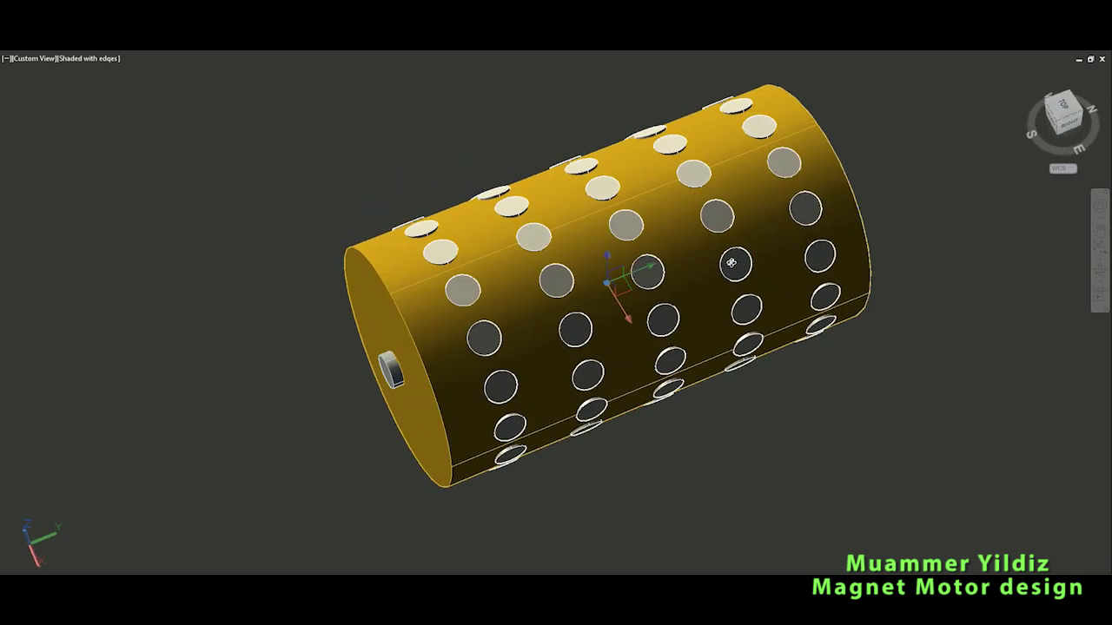
scroll(646, 297, "up", 1)
mouse_move(647, 297)
middle_mouse_down("shift")
mouse_move(662, 251)
mouse_move(612, 252)
mouse_move(635, 243)
middle_mouse_up("shift")
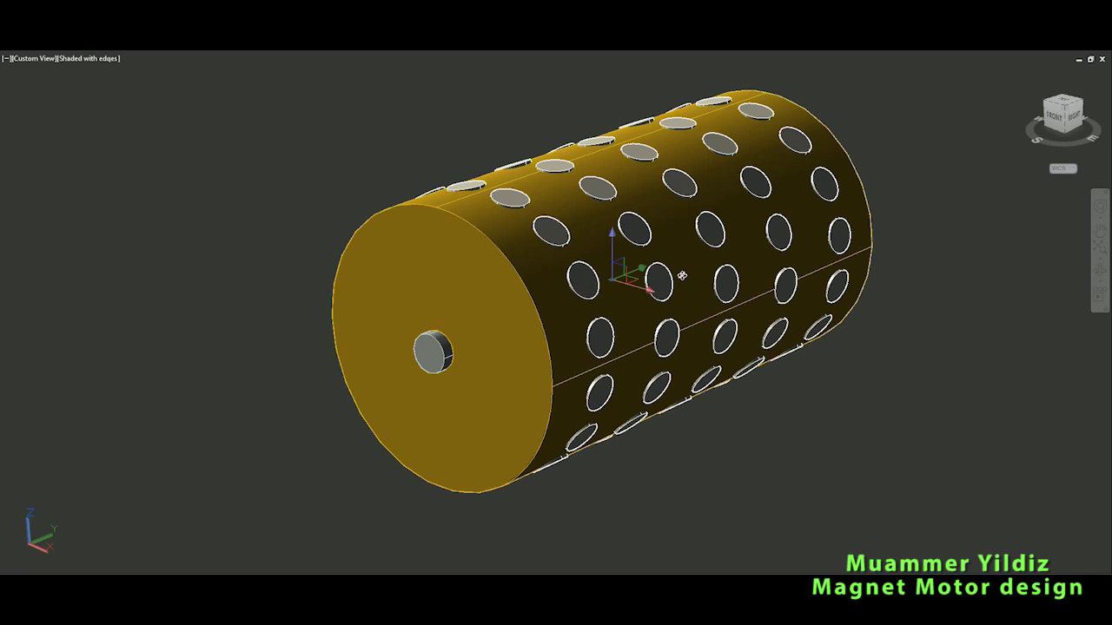
middle_click_drag(712, 235, 670, 235, "shift")
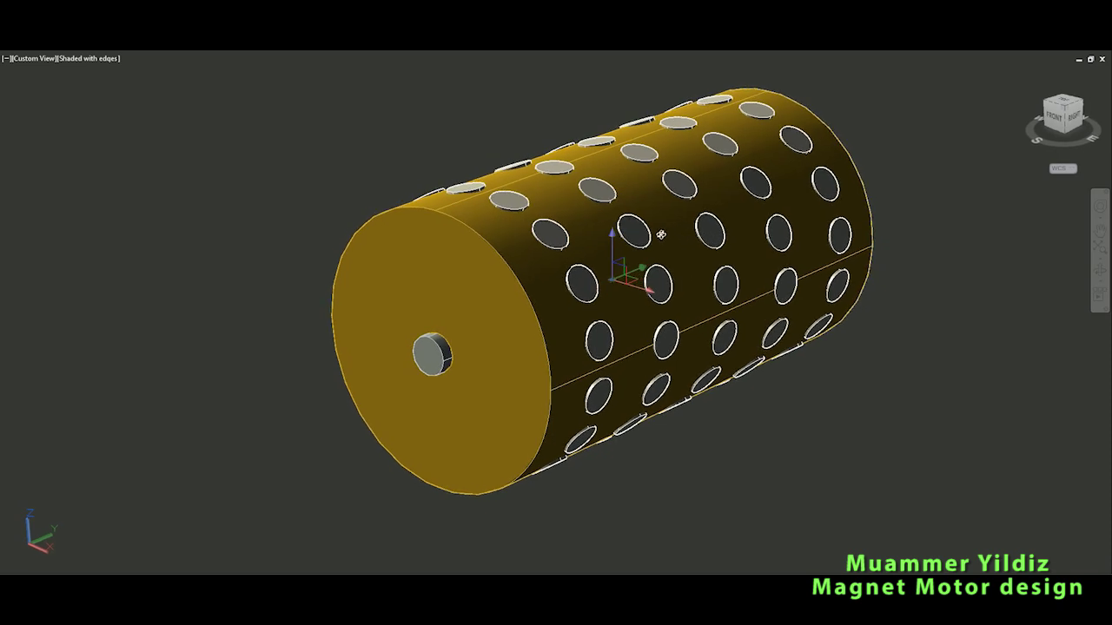
middle_click_drag(660, 233, 645, 260, "shift")
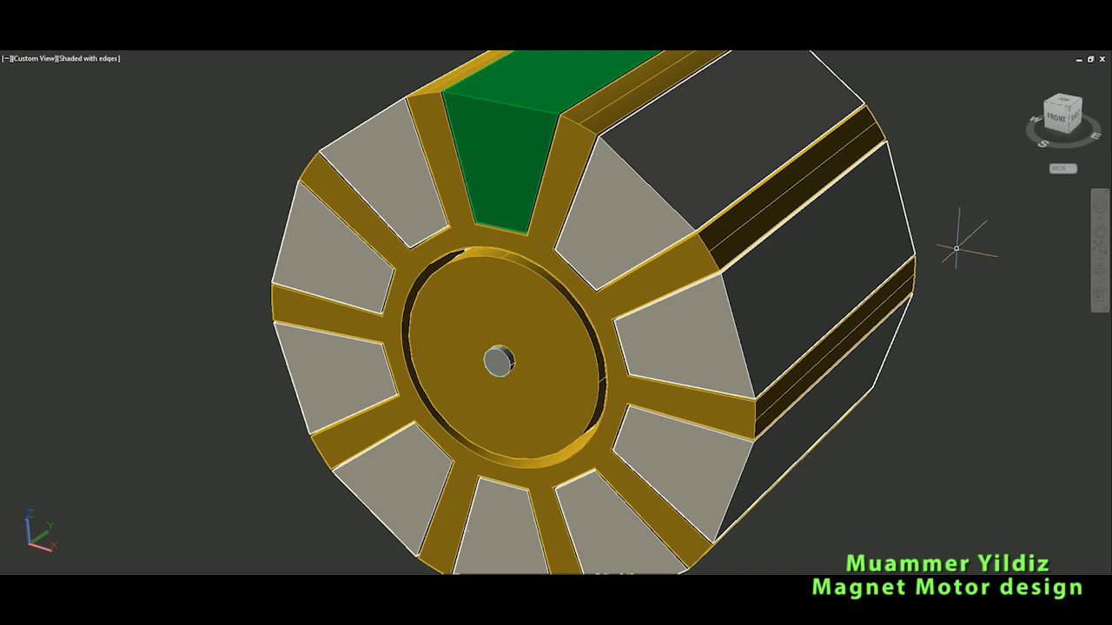
Show the stator block beside the green one alone and rotate it to see its holes
left_click(645, 180)
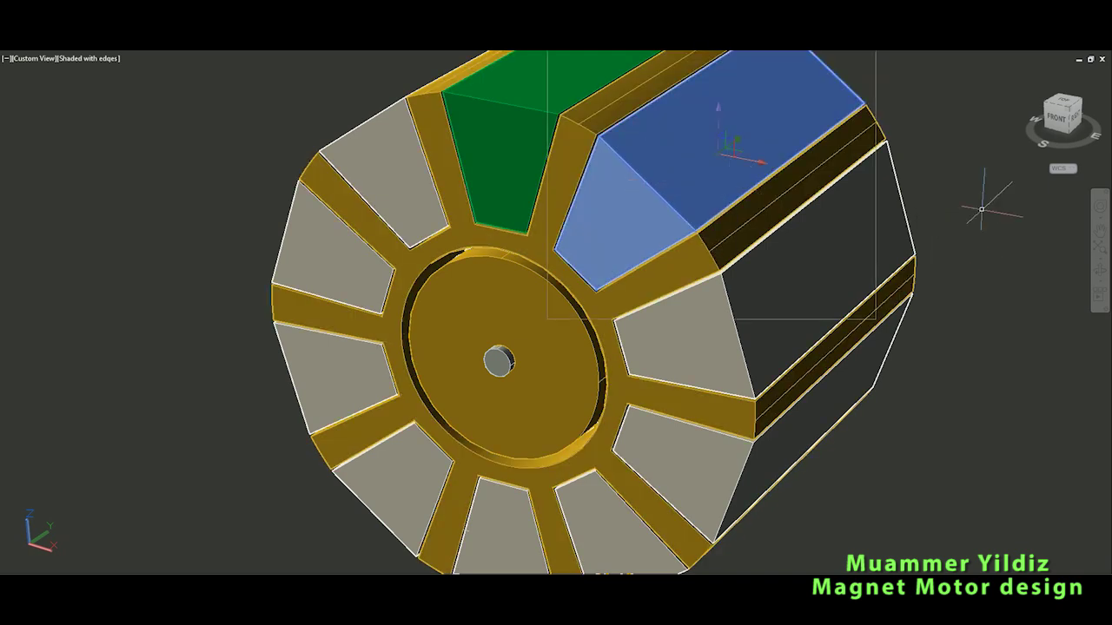
left_click(1099, 271)
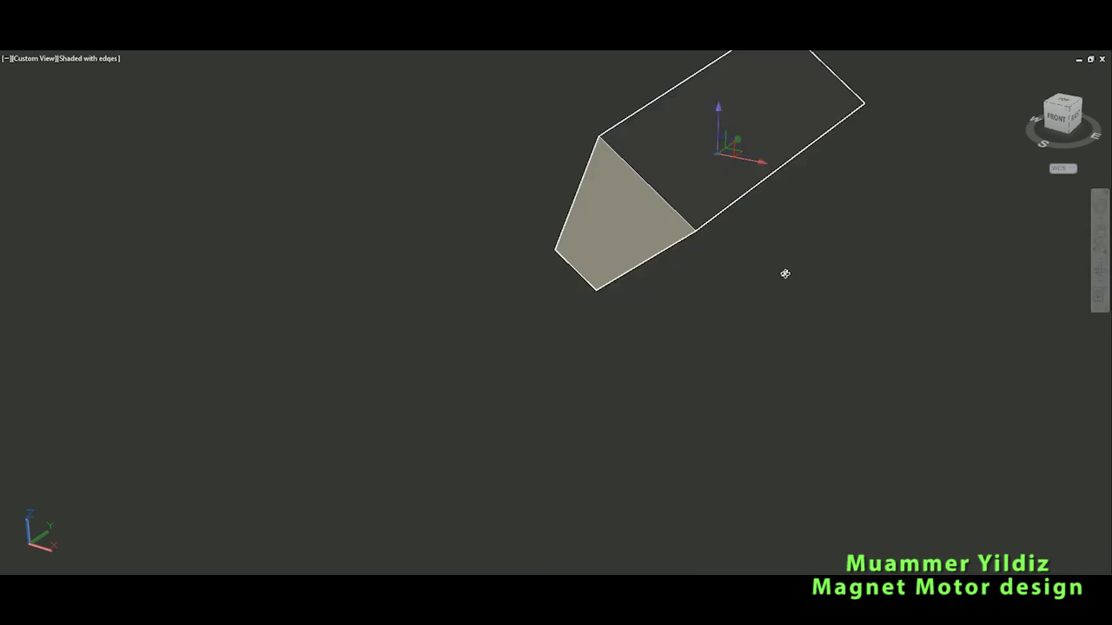
mouse_move(652, 226)
left_mouse_down()
mouse_move(806, 227)
mouse_move(829, 97)
mouse_move(503, 430)
left_mouse_up()
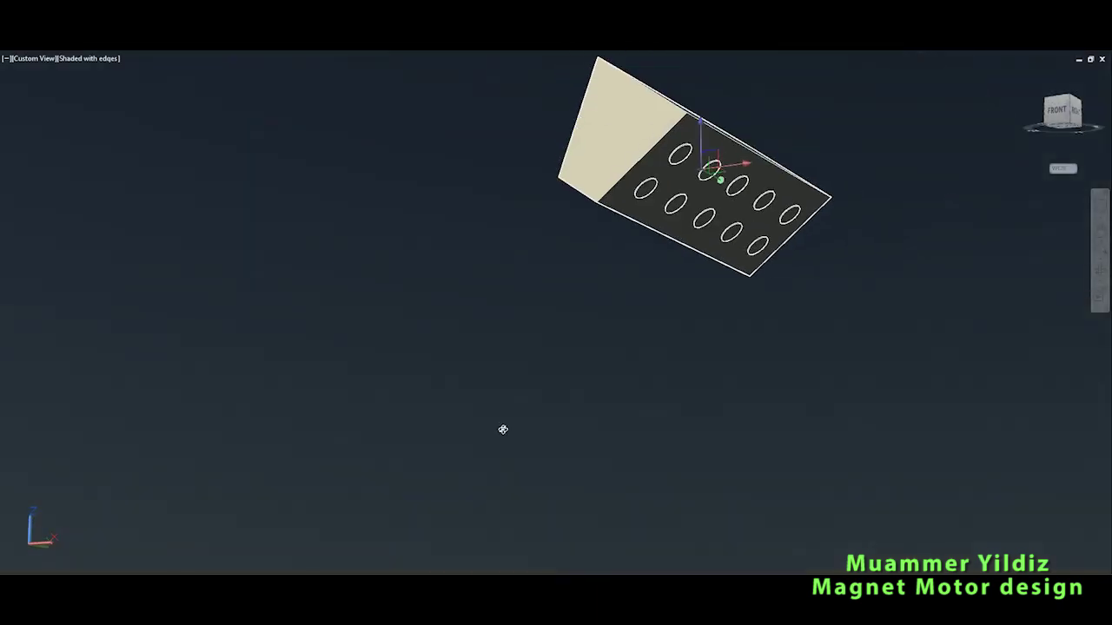
Bring the whole rotor drum back and pan it down and left
left_click(1104, 235)
left_click_drag(844, 169, 752, 286)
left_click_drag(737, 248, 725, 287)
key("Escape")
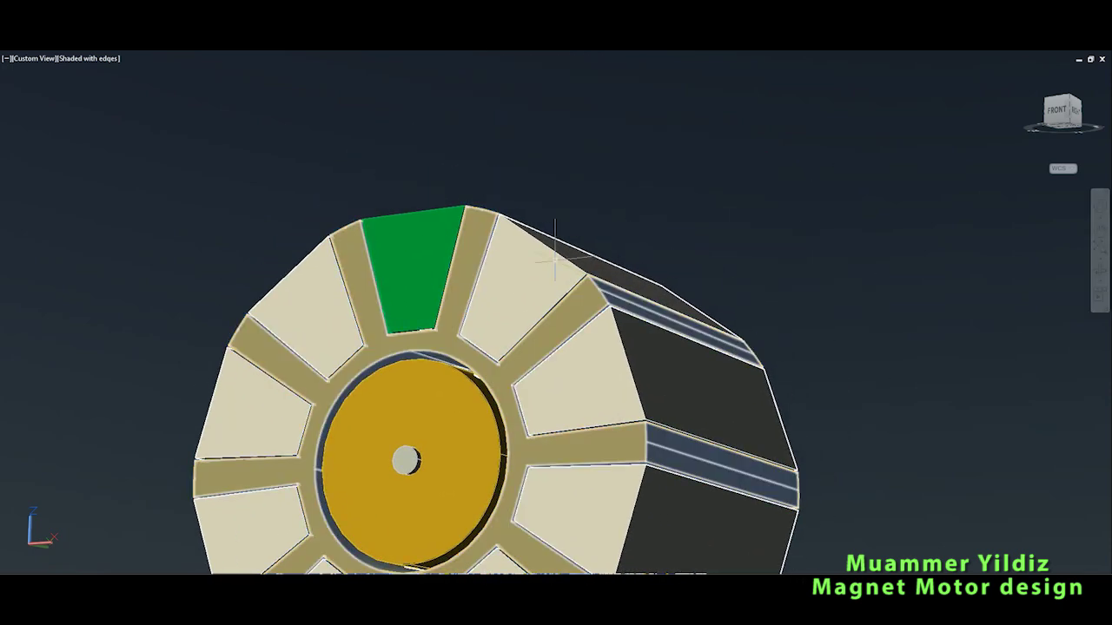
Isolate the upper-right stator block and rotate it to a new angle
left_click(560, 248)
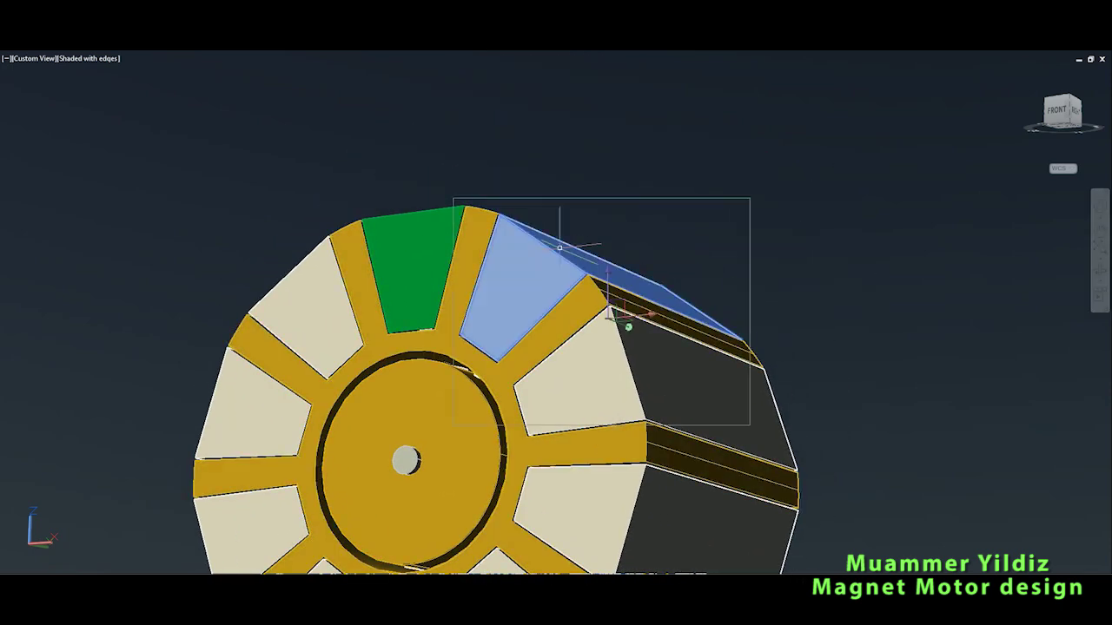
left_click(1101, 269)
mouse_move(608, 318)
left_mouse_down()
mouse_move(557, 299)
mouse_move(610, 287)
mouse_move(635, 387)
mouse_move(591, 397)
mouse_move(556, 387)
mouse_move(549, 315)
mouse_move(645, 373)
mouse_move(671, 416)
mouse_move(660, 451)
mouse_move(722, 385)
left_mouse_up()
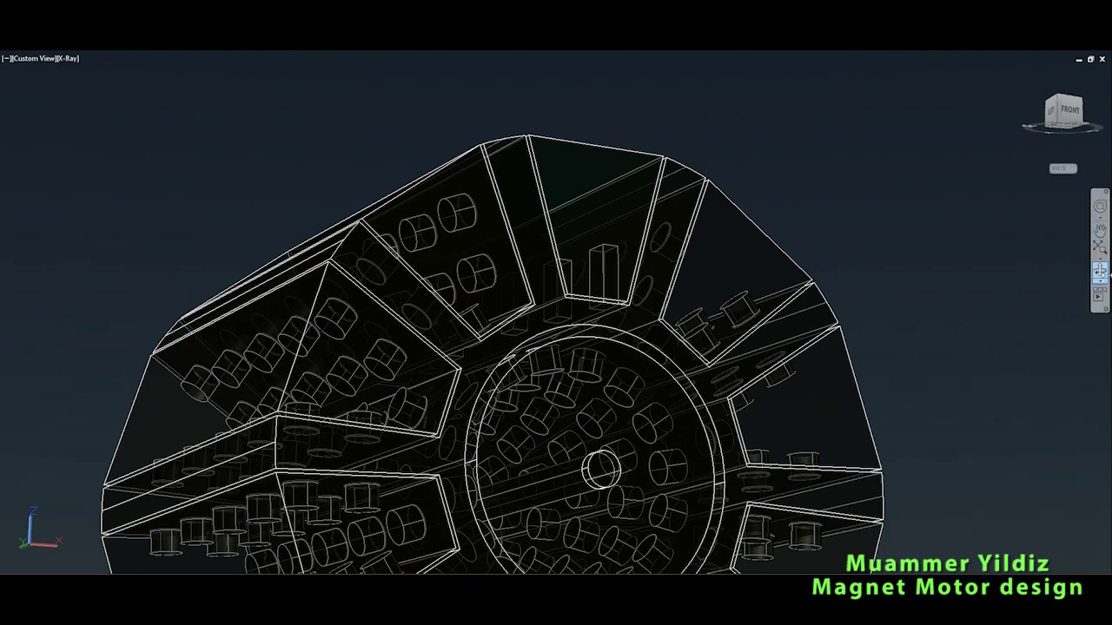
Orbit, zoom and pan the X-Ray rotor, ending on an end-on view down the shaft
left_click(1100, 272)
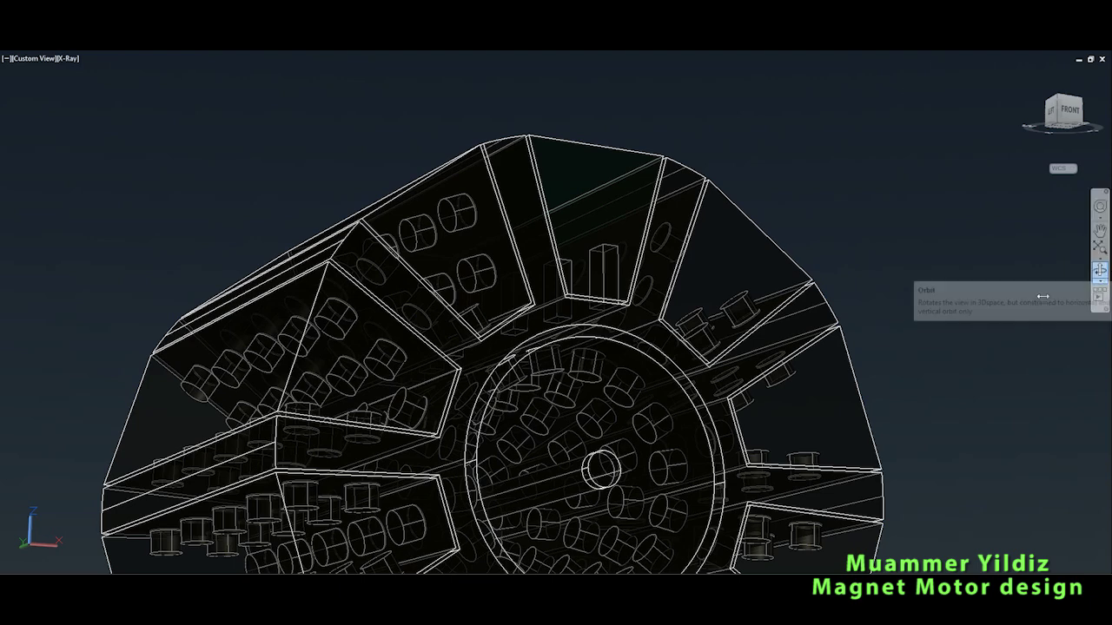
left_click(972, 300)
mouse_move(625, 356)
left_mouse_down()
mouse_move(654, 372)
mouse_move(536, 368)
mouse_move(417, 397)
mouse_move(752, 290)
left_mouse_up()
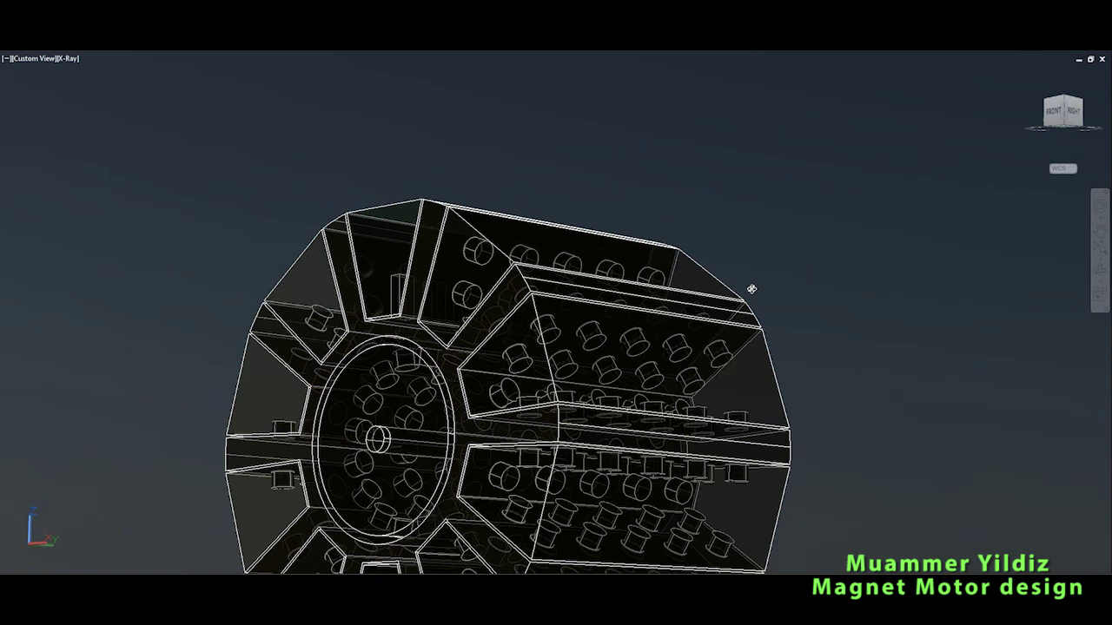
scroll(753, 291, "down", 2)
left_click(1099, 292)
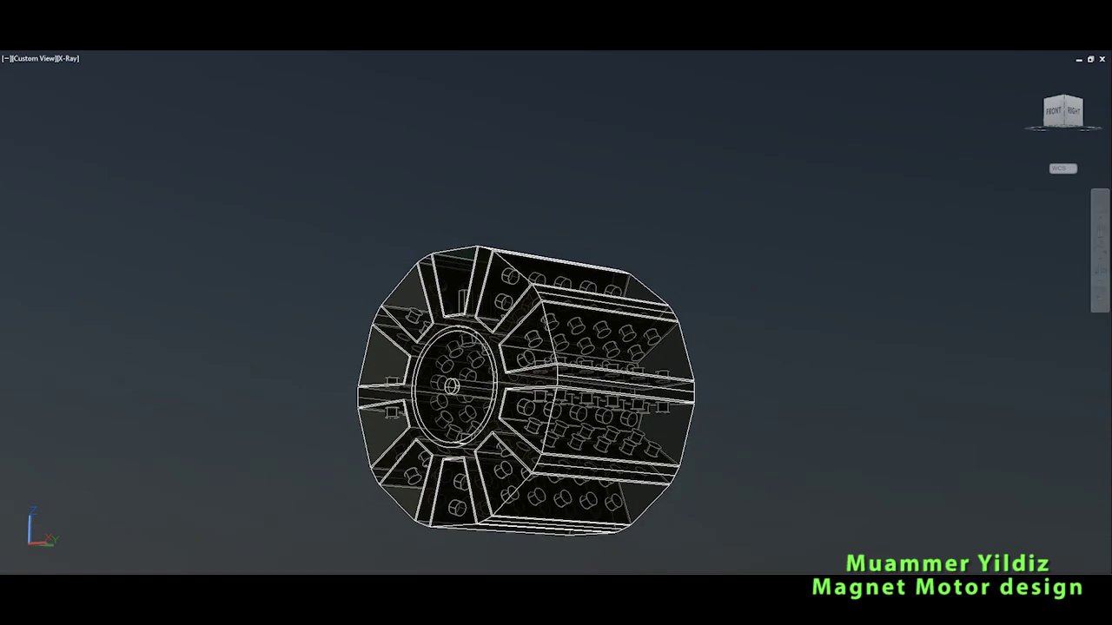
left_click_drag(682, 267, 791, 209)
scroll(738, 280, "up", 3)
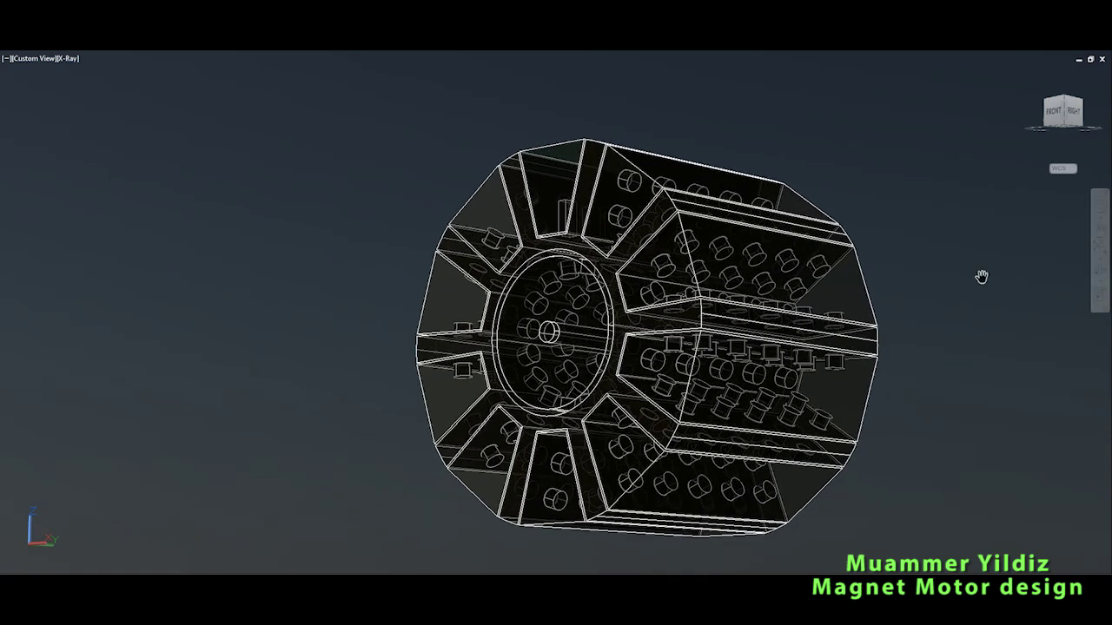
left_click(1099, 272)
mouse_move(561, 290)
left_mouse_down()
mouse_move(682, 364)
mouse_move(747, 375)
mouse_move(744, 397)
mouse_move(772, 393)
left_mouse_up()
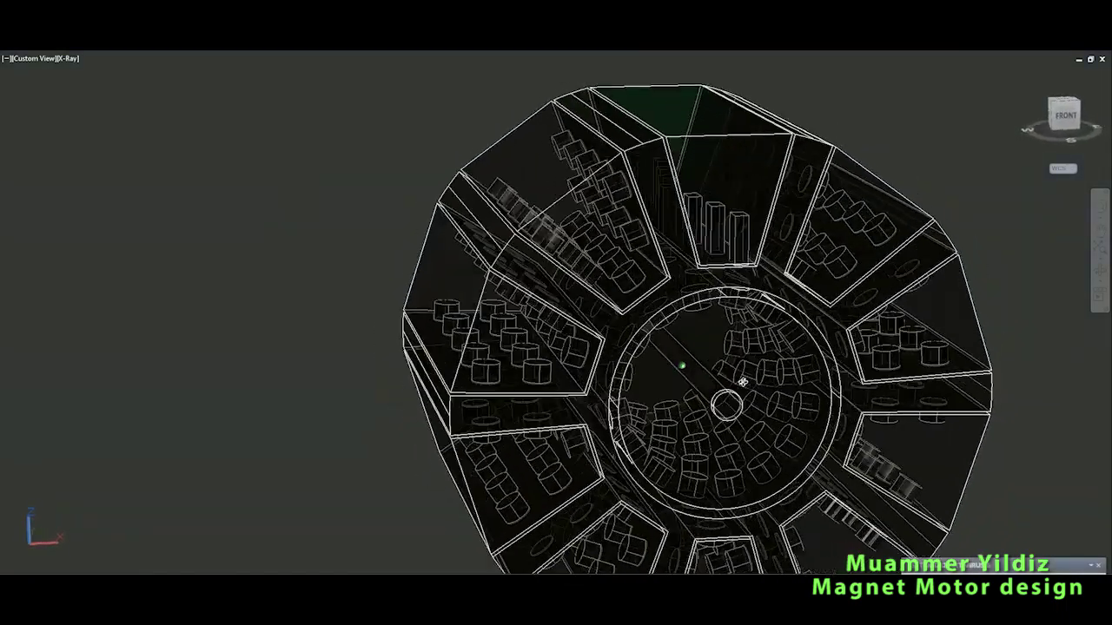
Isolate the upper-left magnet segment and turn it to inspect its magnet holes
middle_click_drag(742, 382, 608, 260, "shift")
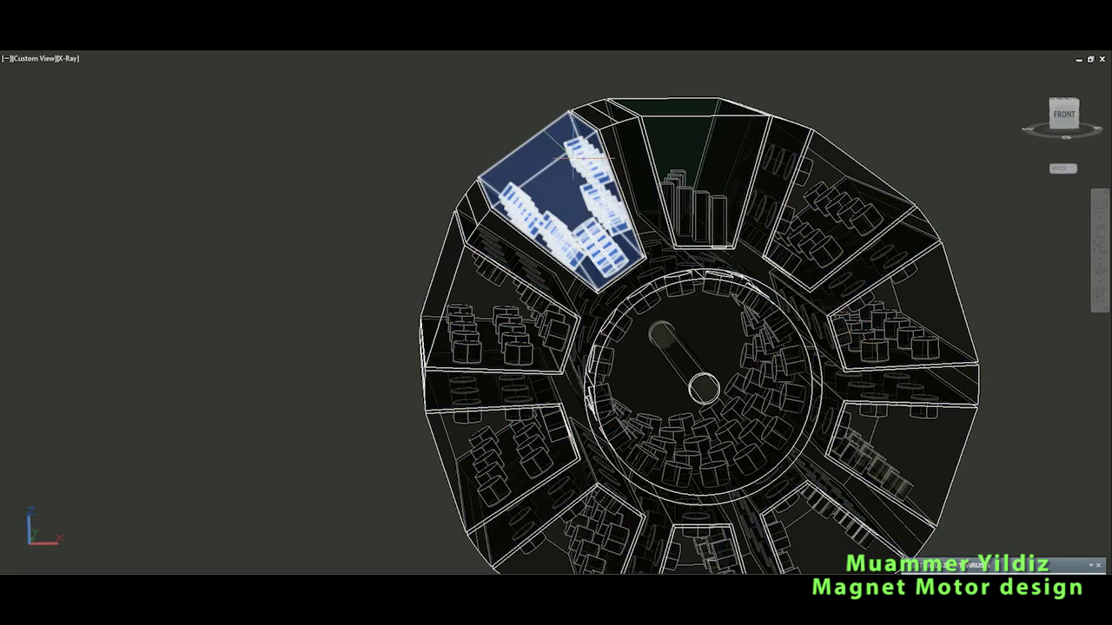
left_click(591, 165)
key("alt+q")
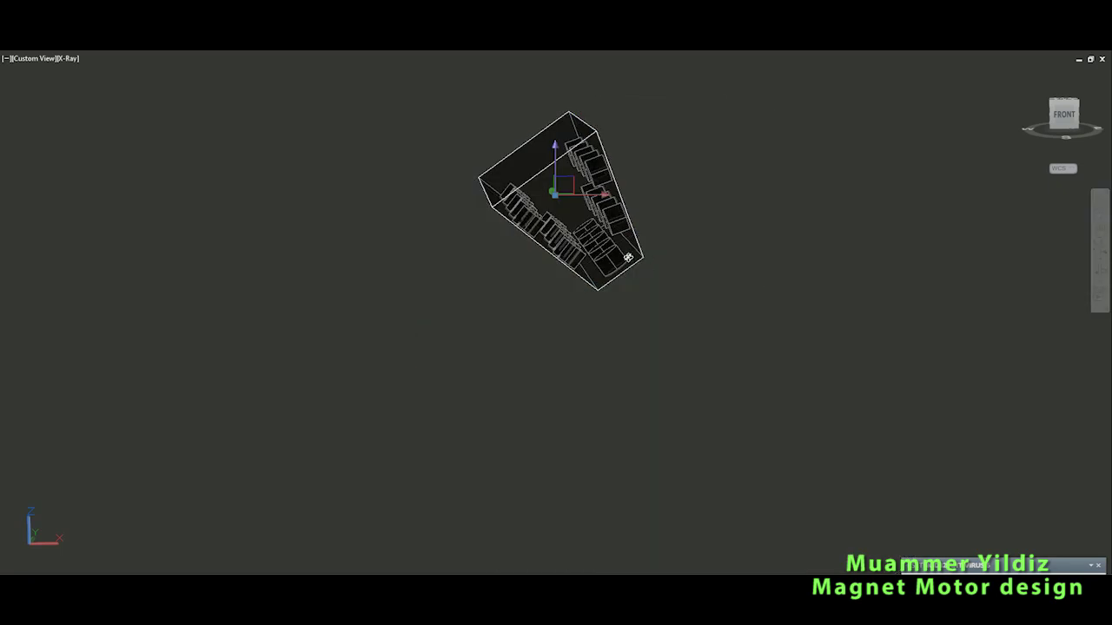
mouse_move(628, 257)
middle_mouse_down("alt")
mouse_move(579, 262)
mouse_move(551, 281)
middle_mouse_up("alt")
Restore all segments, select the top pin segment and move the motor lower in view
key("alt+q")
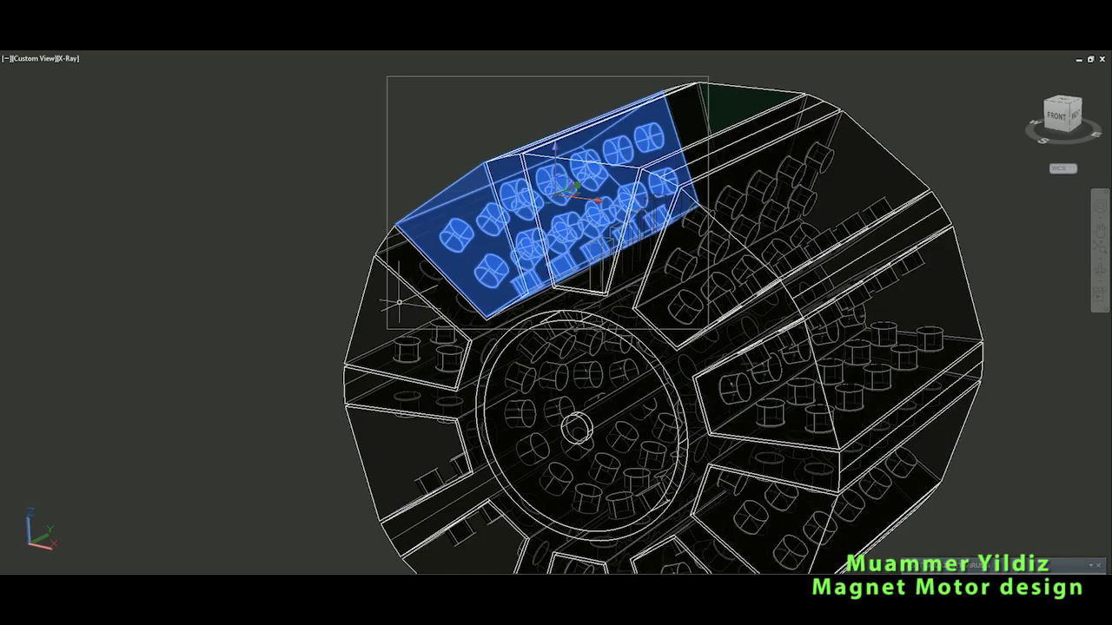
left_click(602, 170)
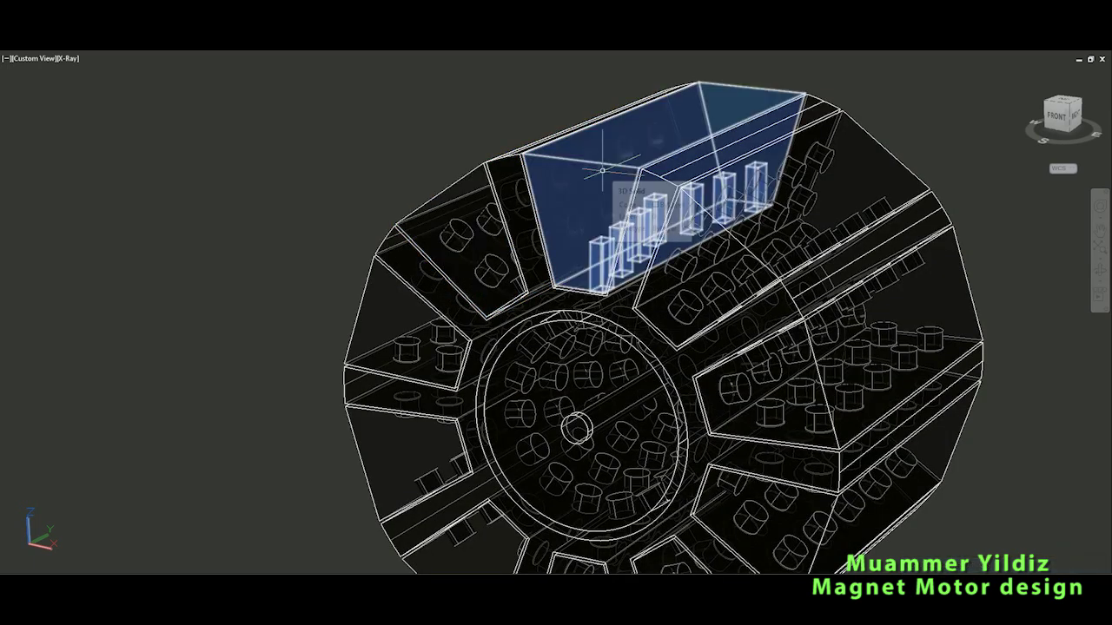
left_click(602, 170)
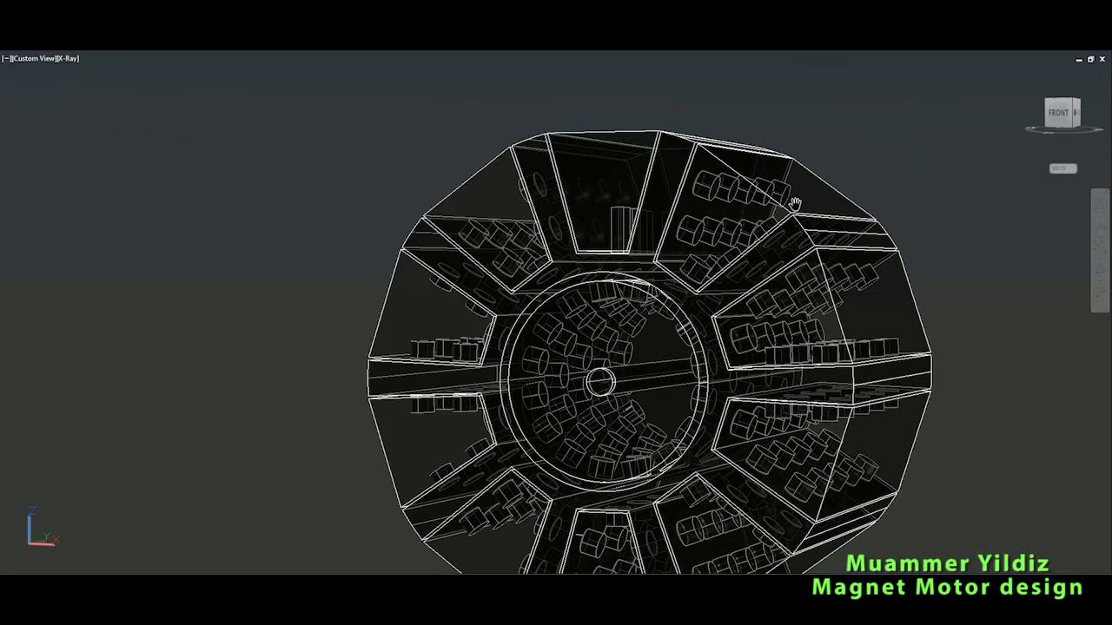
middle_click_drag(591, 195, 559, 314)
Orbit the top pin segment alone to tilted and oblique side views
left_click(559, 314)
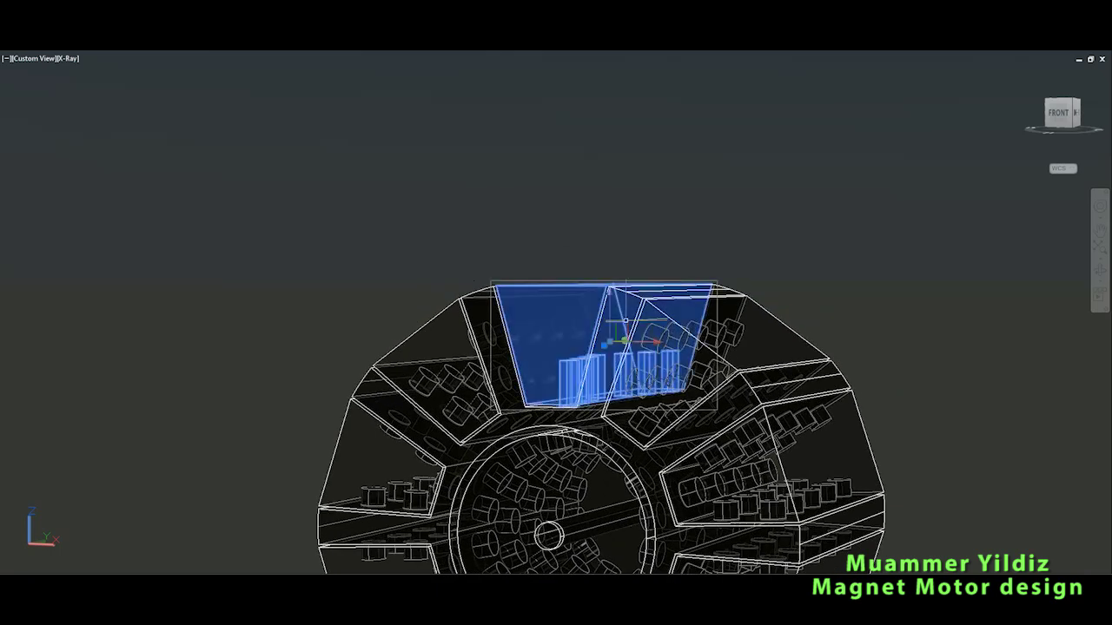
left_click(1100, 272)
mouse_move(601, 360)
left_mouse_down()
mouse_move(591, 256)
mouse_move(707, 367)
mouse_move(774, 288)
mouse_move(772, 265)
mouse_move(755, 273)
mouse_move(866, 290)
mouse_move(925, 423)
mouse_move(889, 243)
mouse_move(804, 328)
mouse_move(836, 420)
mouse_move(764, 347)
left_mouse_up()
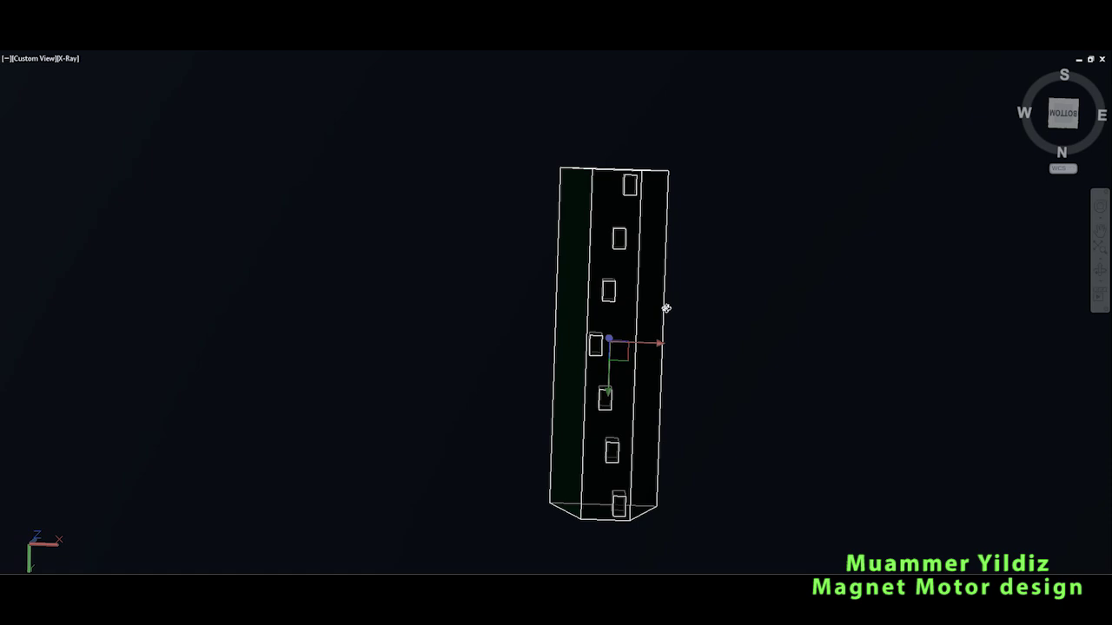
left_click_drag(646, 256, 604, 354)
mouse_move(622, 297)
left_mouse_down()
mouse_move(668, 303)
mouse_move(658, 414)
left_mouse_up()
End isolation to restore the full motor and pan it up and left
key("alt+q")
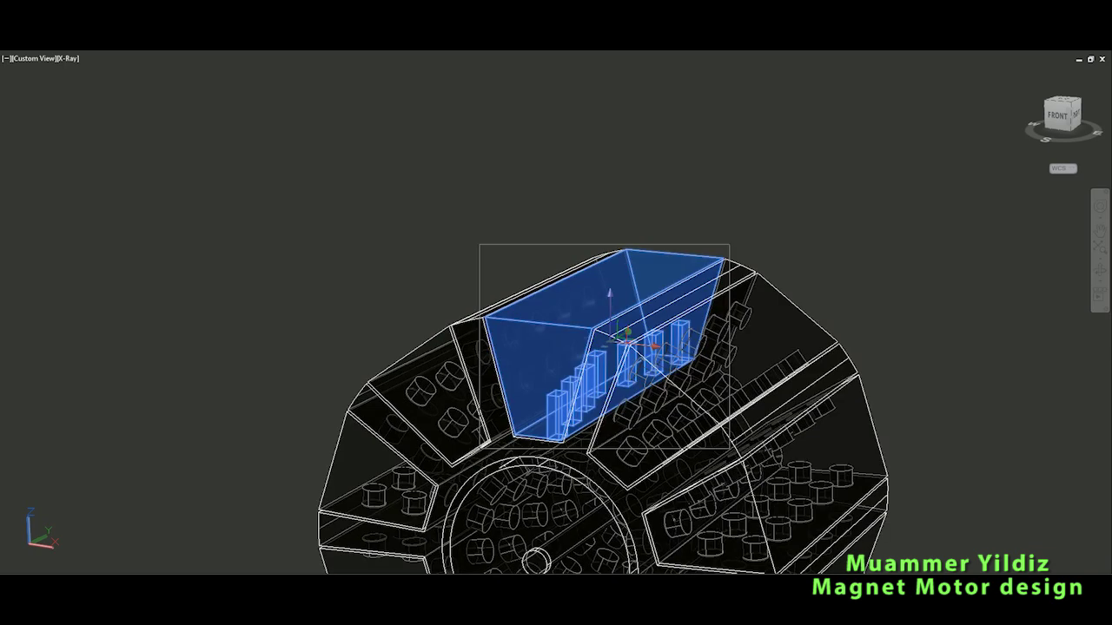
left_click(1099, 230)
mouse_move(570, 487)
left_mouse_down()
mouse_move(551, 492)
mouse_move(536, 295)
mouse_move(532, 306)
left_mouse_up()
Isolate the inner magnet rotor and shaft and orbit to view it from above
left_click(532, 306)
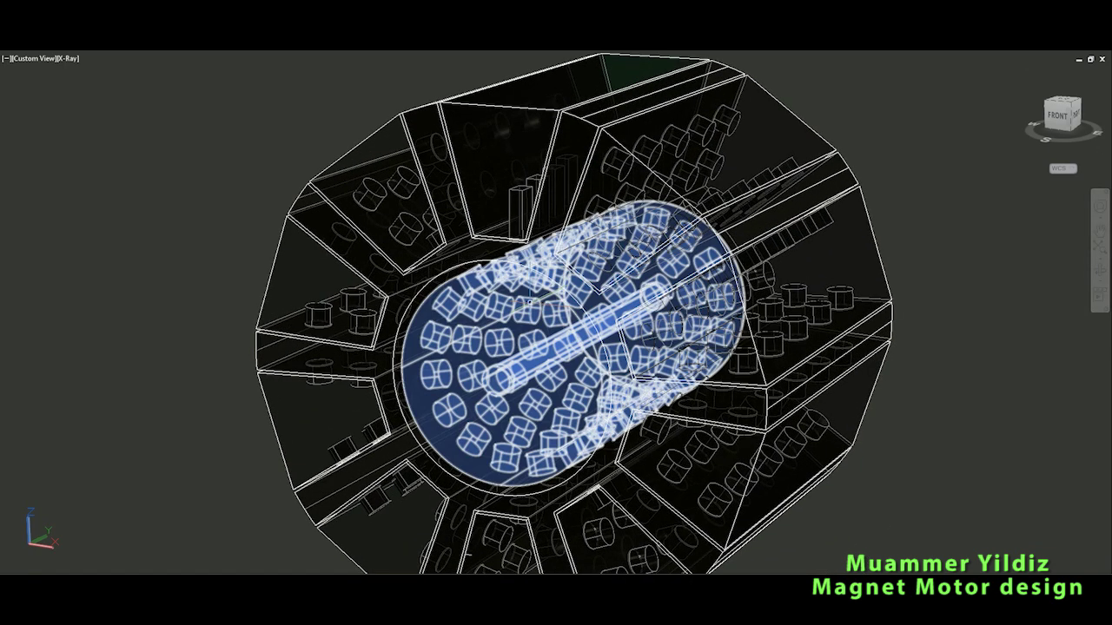
key("alt+q")
mouse_move(618, 324)
middle_mouse_down("shift")
mouse_move(620, 349)
mouse_move(626, 301)
mouse_move(666, 338)
mouse_move(578, 318)
mouse_move(646, 330)
mouse_move(524, 325)
middle_mouse_up("shift")
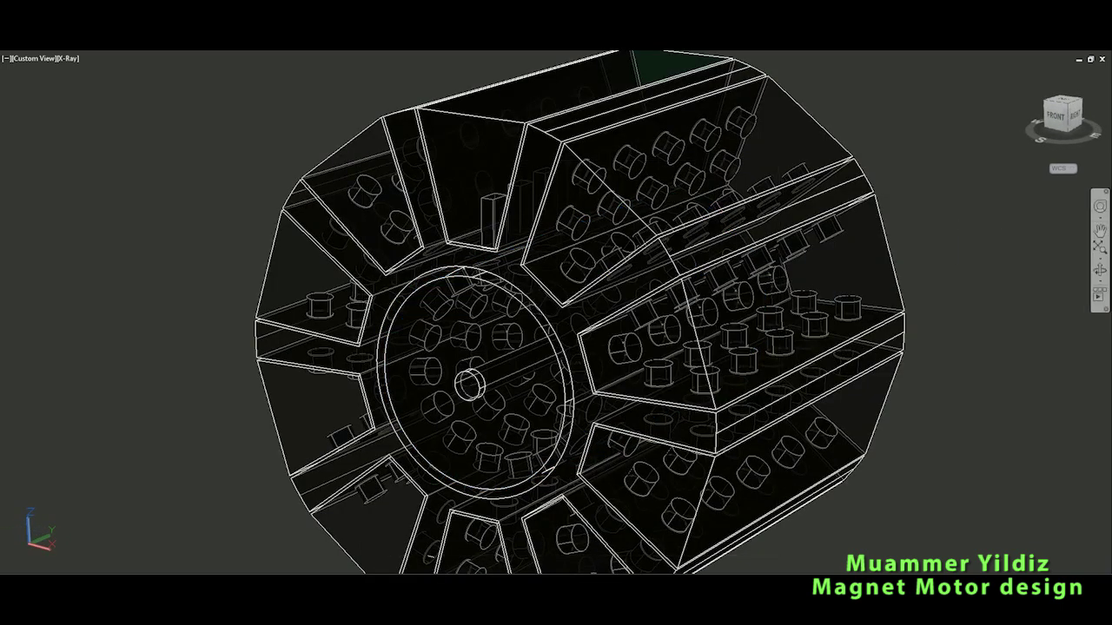
Zoom out and orbit the X-Ray motor round to an end-on view
left_click(1099, 232)
scroll(739, 274, "down", 1)
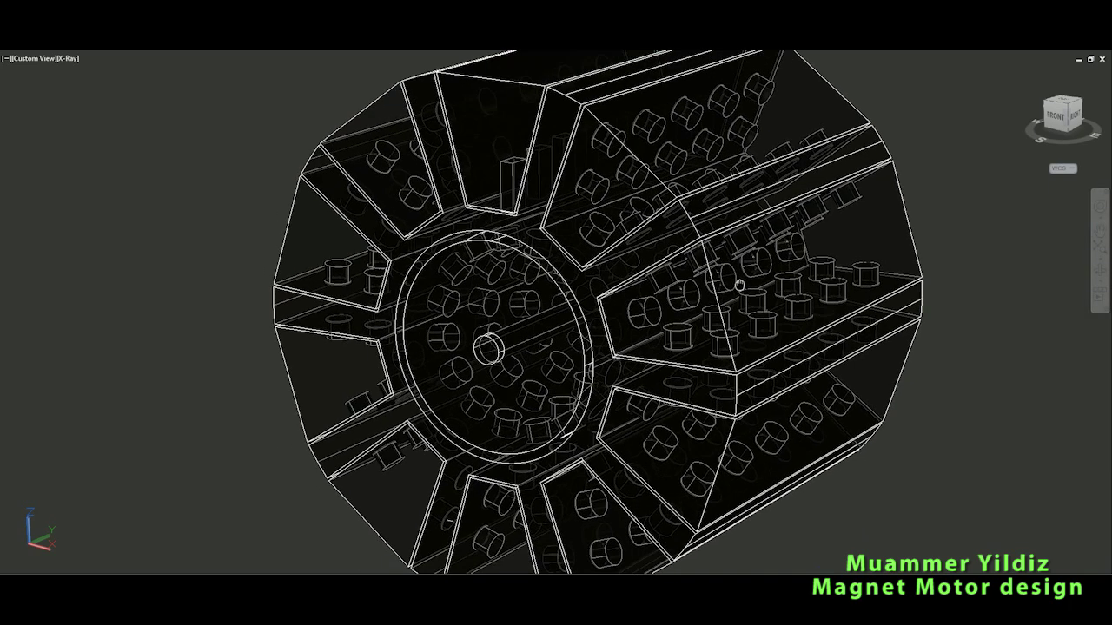
scroll(739, 274, "down", 1)
middle_click_drag(739, 274, 682, 302, "shift")
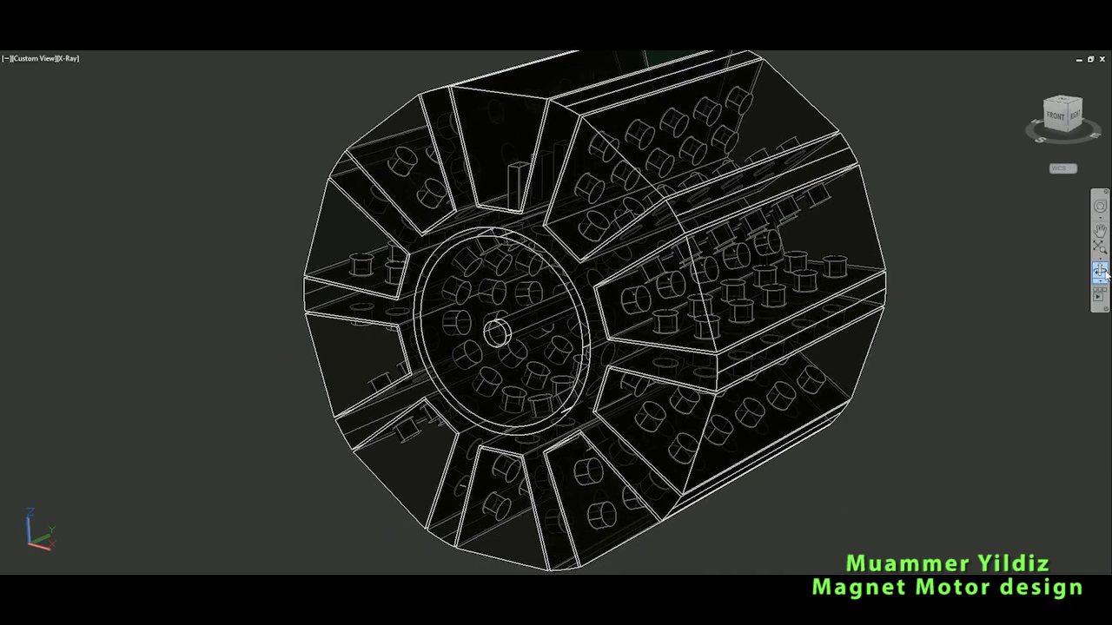
mouse_move(523, 349)
middle_mouse_down("alt")
mouse_move(669, 321)
mouse_move(665, 298)
mouse_move(652, 299)
middle_mouse_up("alt")
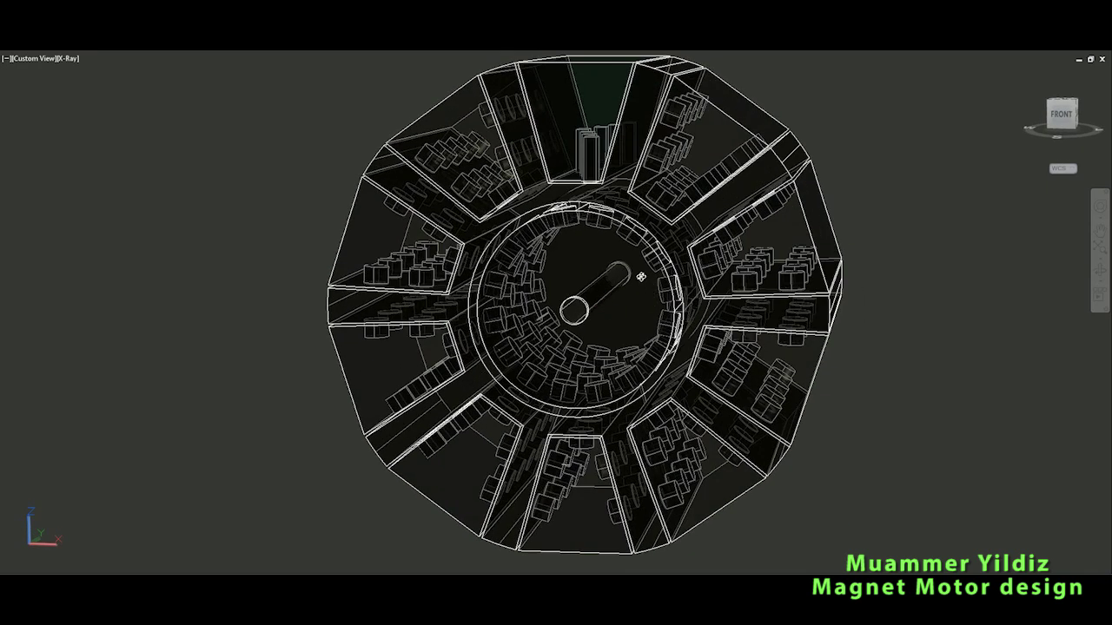
middle_click_drag(638, 278, 631, 279, "alt")
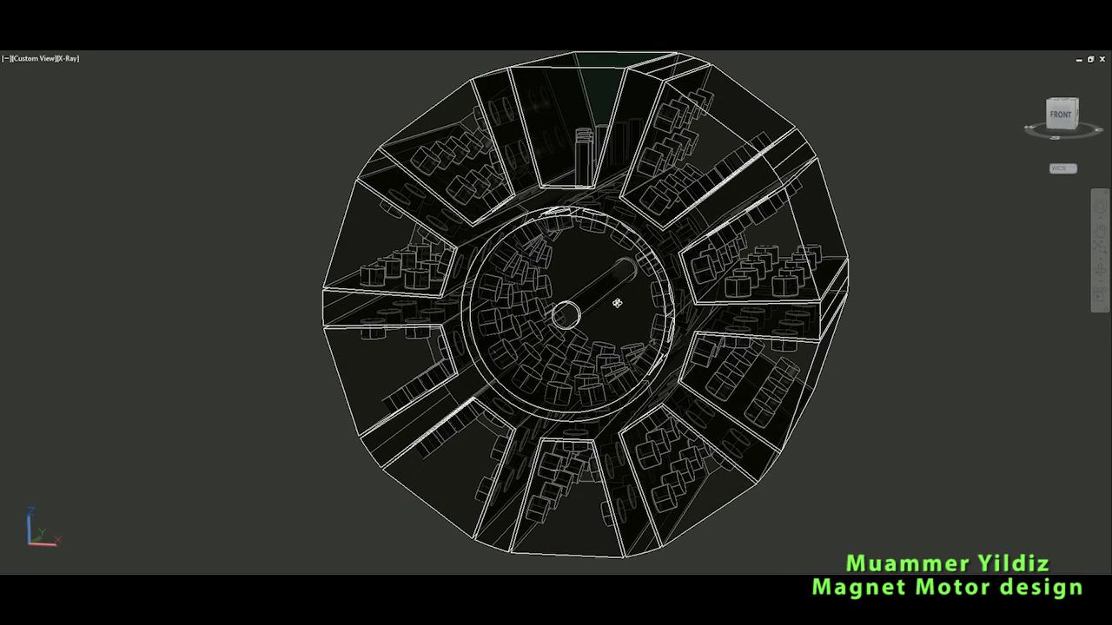
Swing the motor to oblique side views and zoom back in
middle_click_drag(616, 313, 595, 315, "shift")
middle_click_drag(636, 259, 621, 279, "shift")
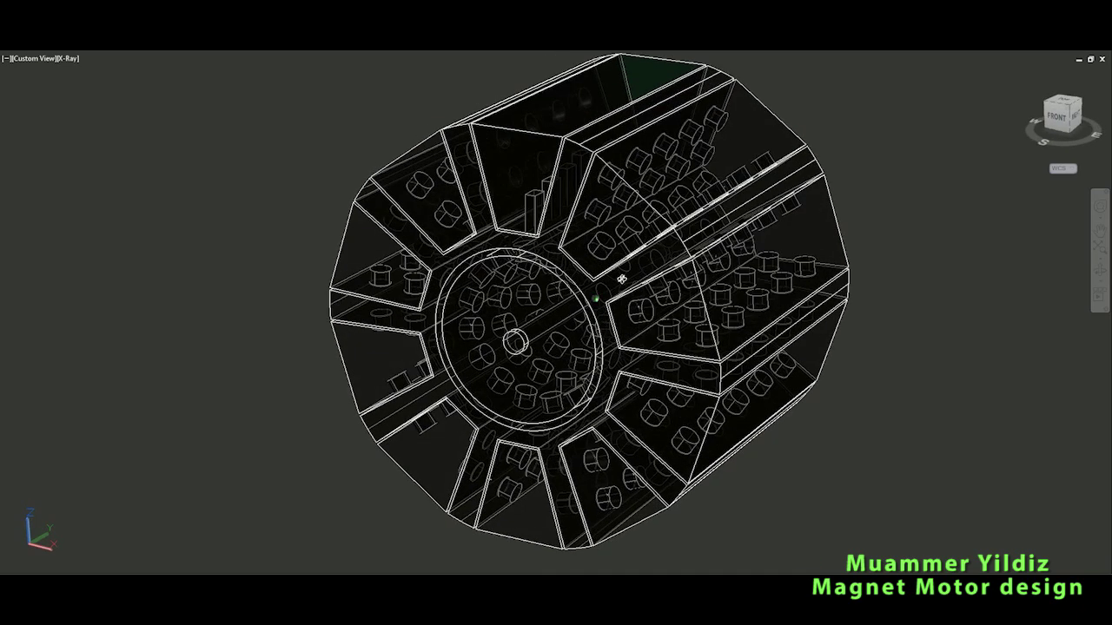
mouse_move(861, 258)
middle_mouse_down("shift")
mouse_move(802, 246)
mouse_move(651, 261)
mouse_move(599, 251)
mouse_move(582, 223)
mouse_move(531, 226)
mouse_move(565, 266)
mouse_move(688, 275)
middle_mouse_up("shift")
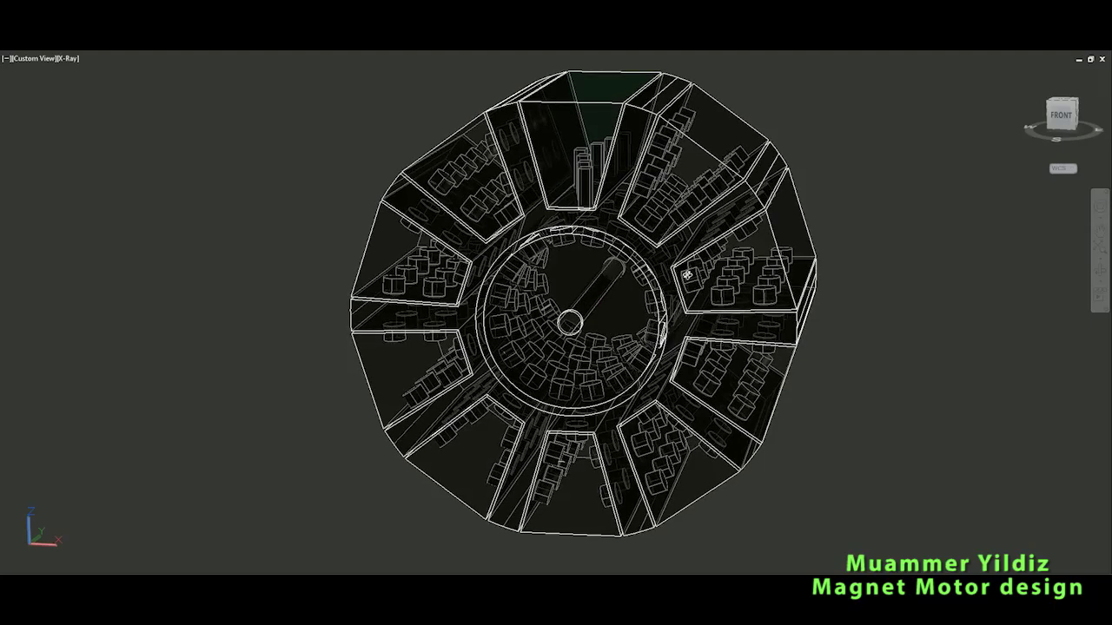
scroll(621, 202, "up", 2)
mouse_move(613, 243)
middle_mouse_down("shift")
mouse_move(612, 230)
mouse_move(632, 275)
middle_mouse_up("shift")
scroll(605, 156, "up", 2)
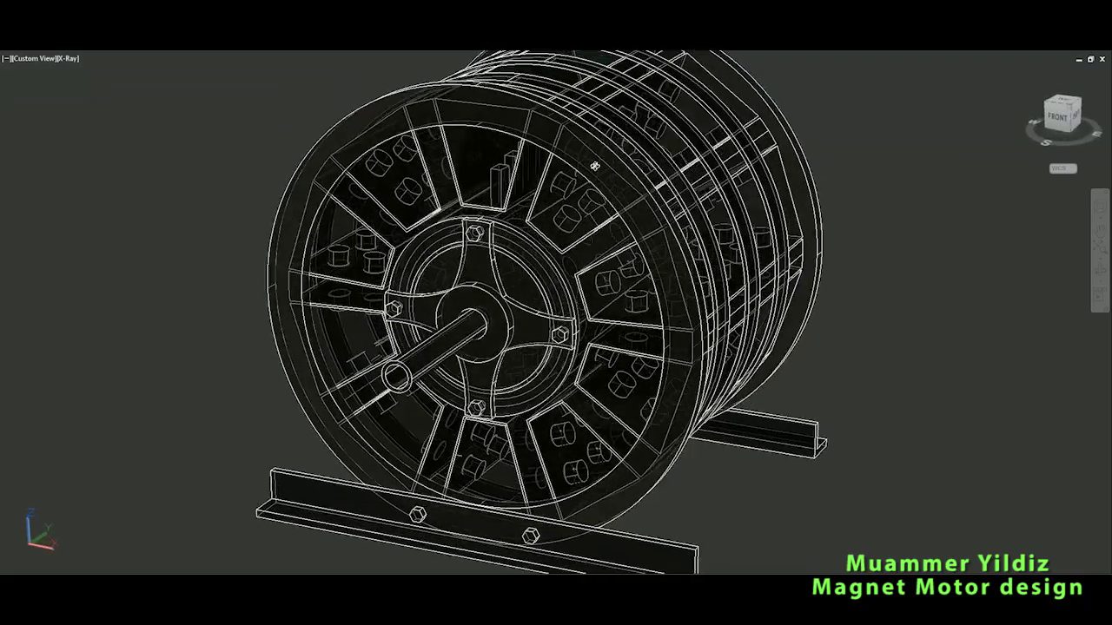
Select the top block of magnets on the assembled motor
left_click(499, 157)
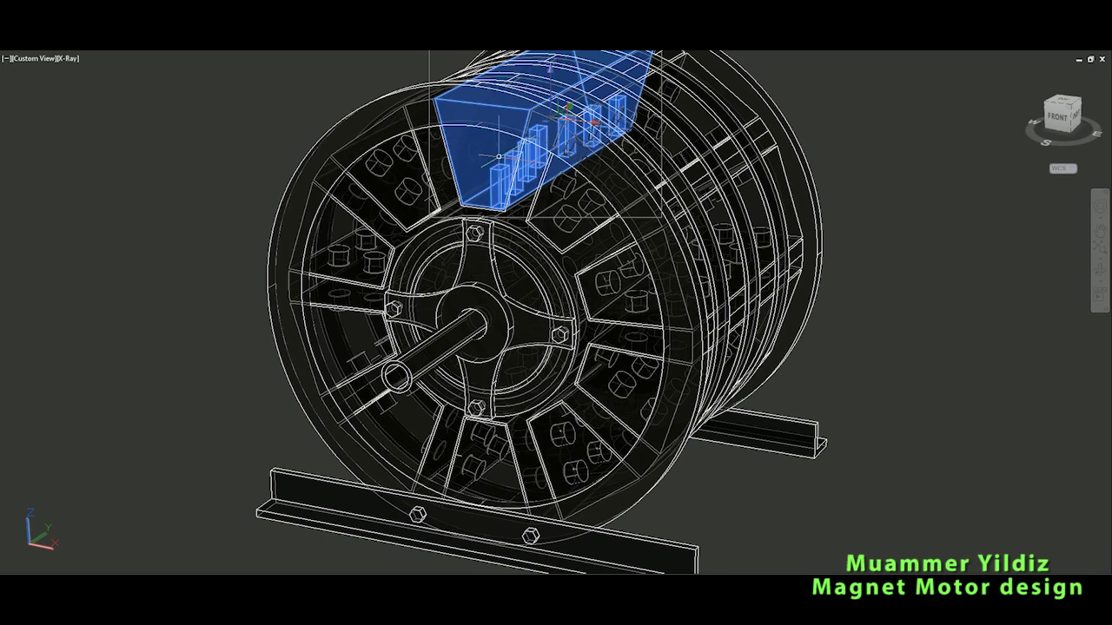
key("Escape")
left_click(383, 174)
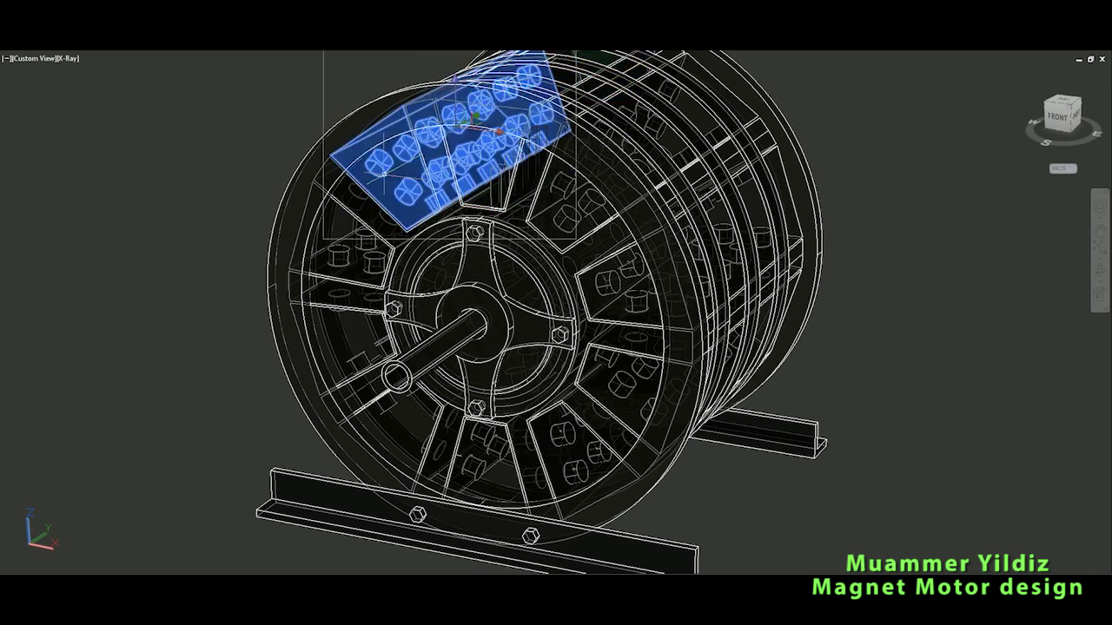
key("Escape")
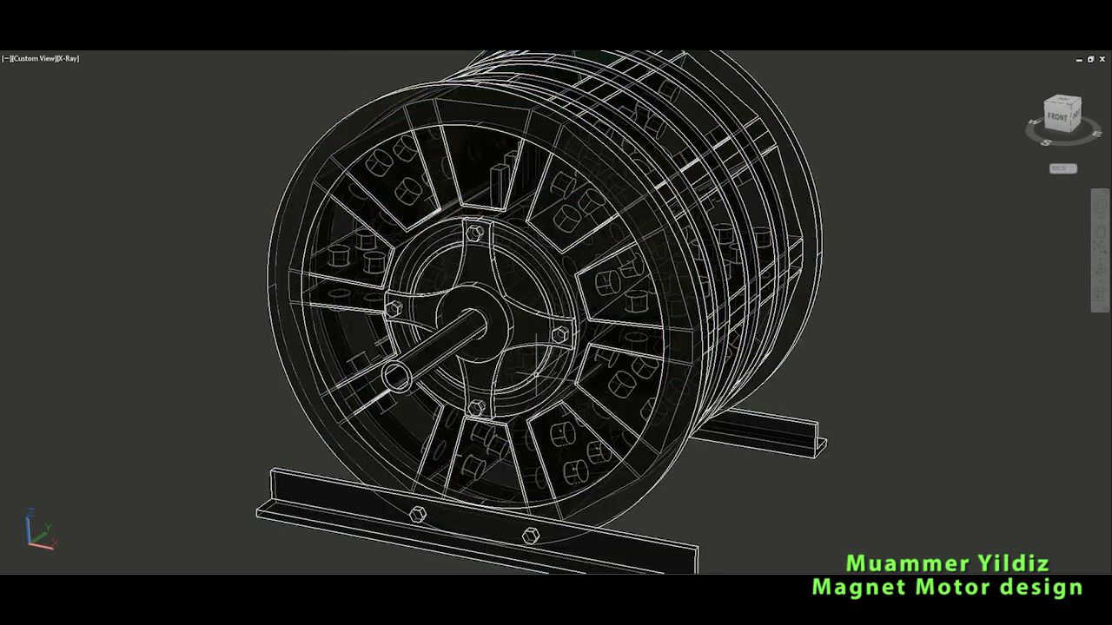
left_click(1100, 231)
left_click_drag(543, 334, 532, 323)
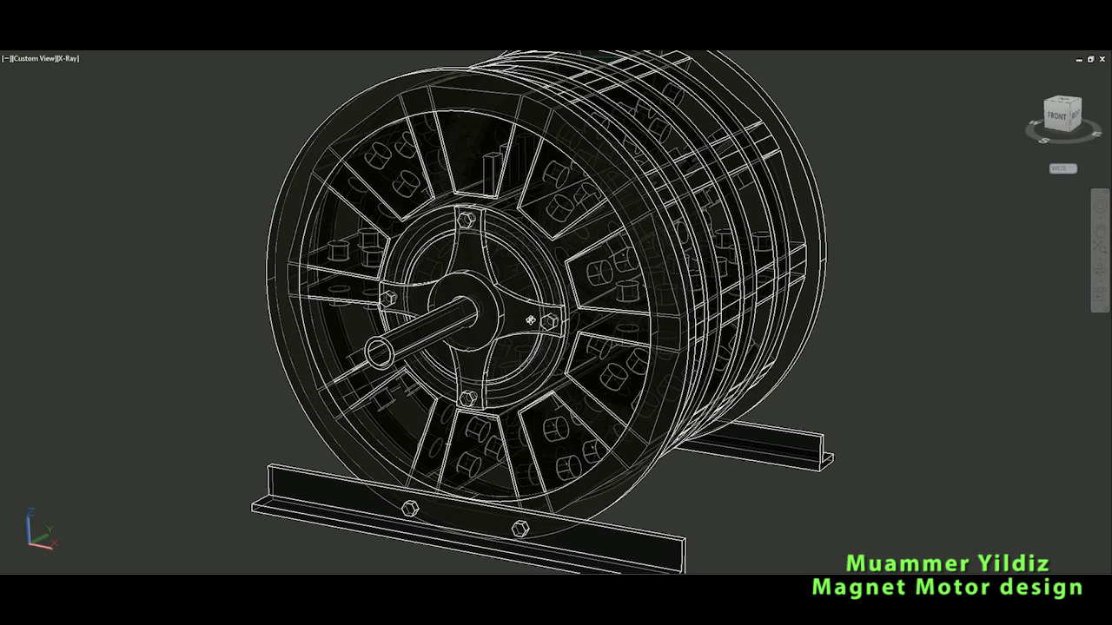
key("Escape")
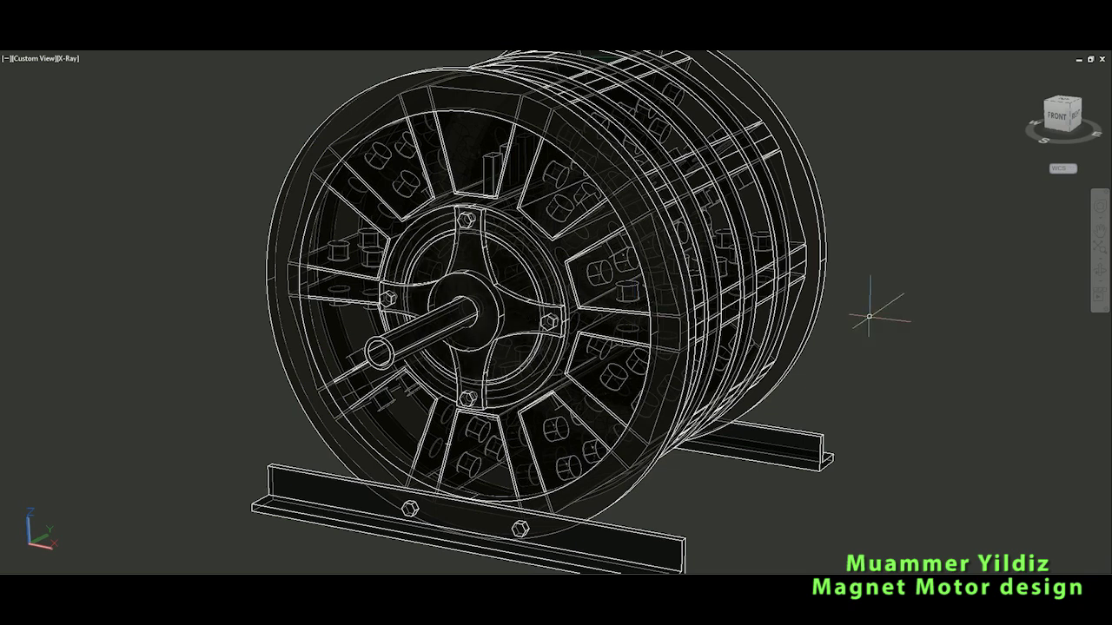
Pan the assembled motor rightward and turn it slightly to a three-quarter view
left_click(1099, 233)
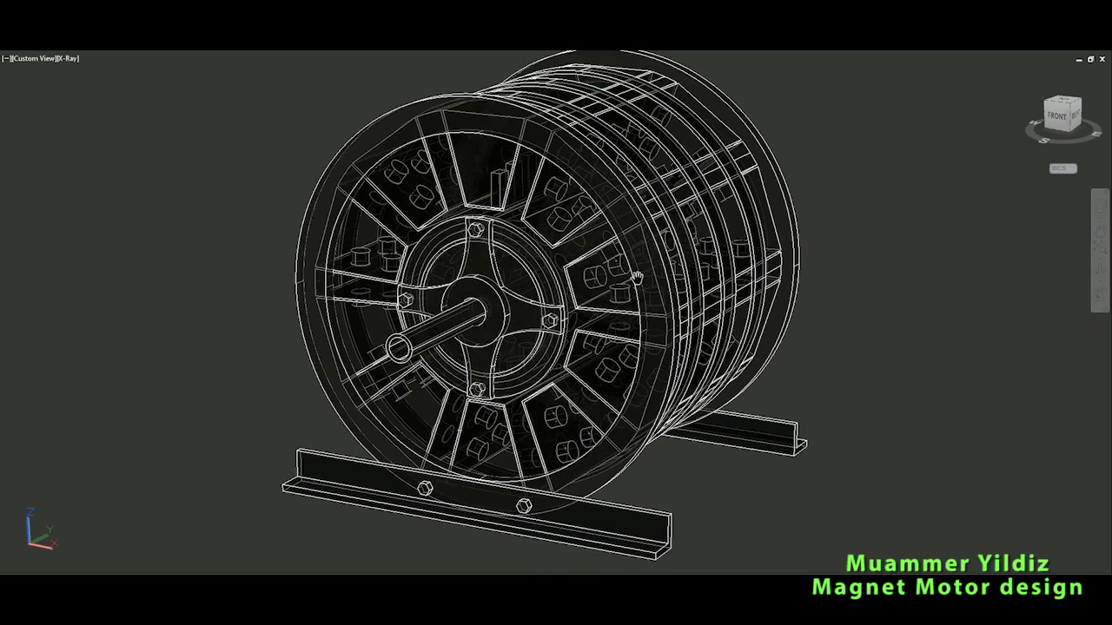
left_click_drag(652, 300, 728, 295)
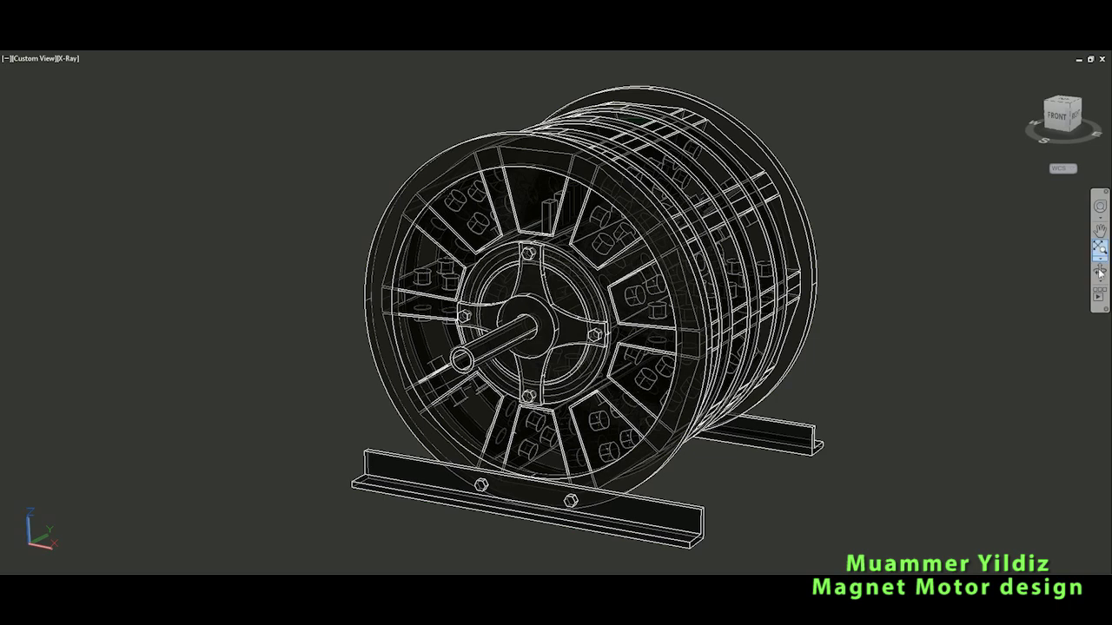
left_click(1100, 273)
mouse_move(567, 334)
left_mouse_down()
mouse_move(556, 340)
mouse_move(579, 306)
mouse_move(397, 305)
mouse_move(624, 307)
left_mouse_up()
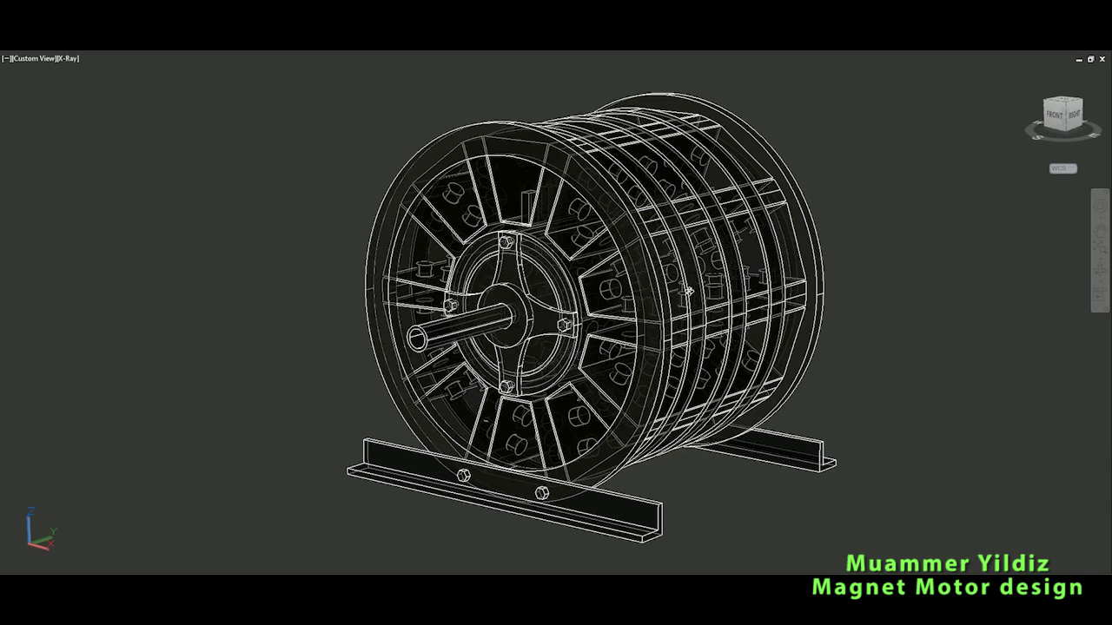